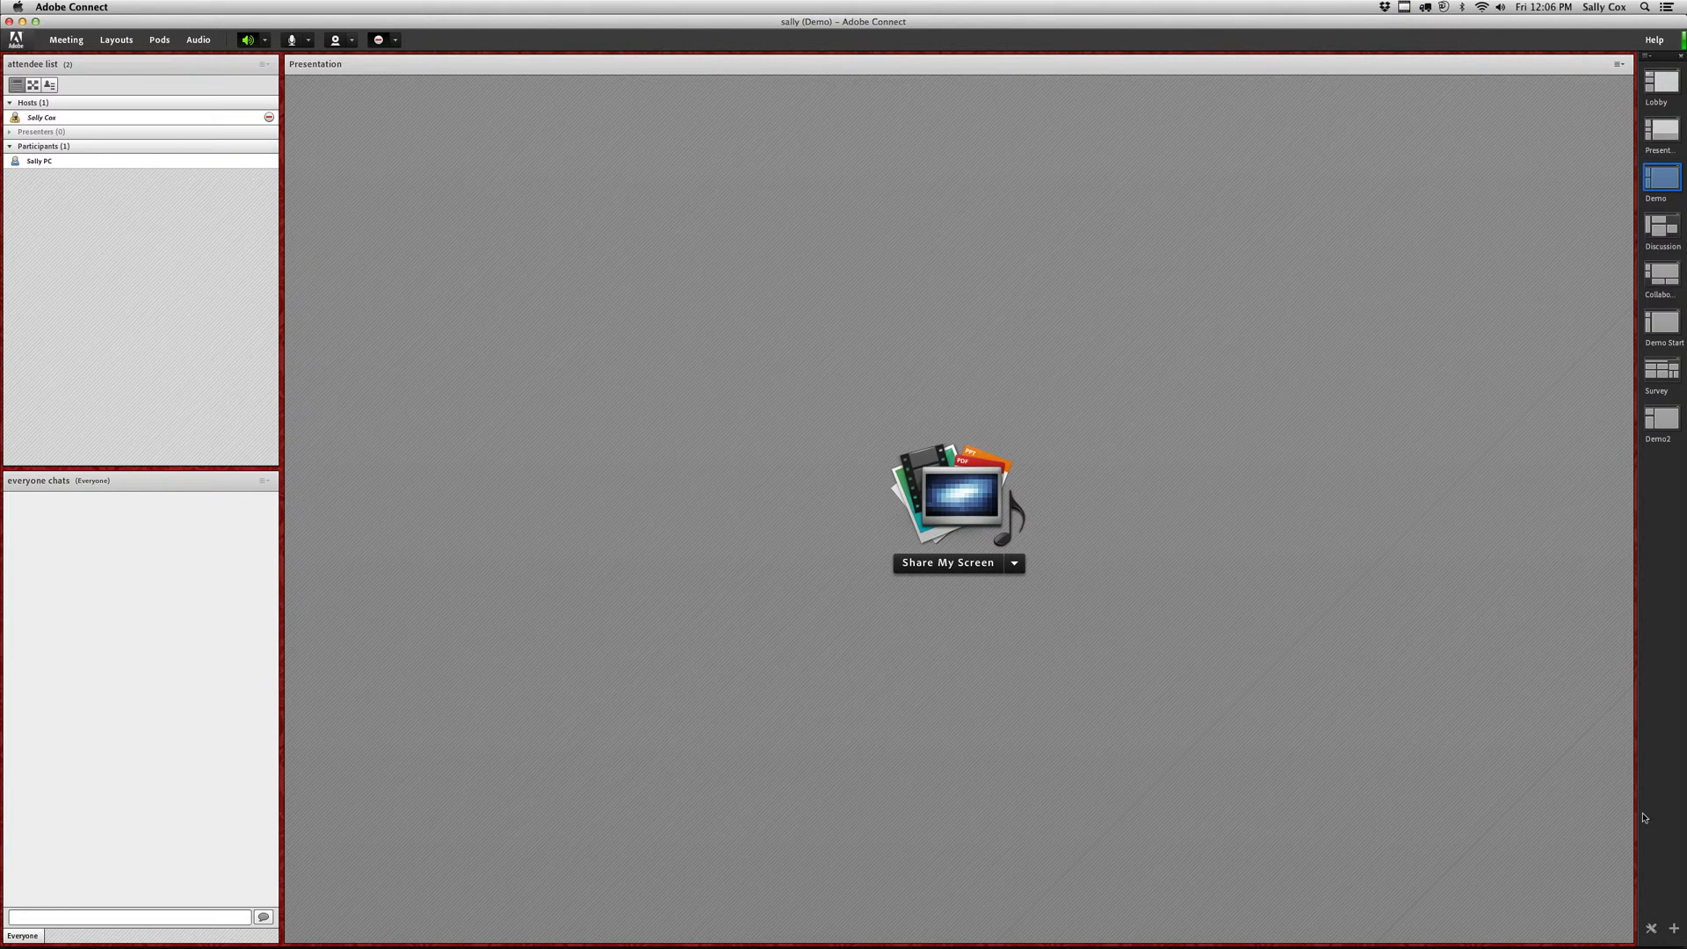
# - Create a new blank layout named with the host's first name in the possessive followed by "Survey"
pyautogui.click(1674, 929)
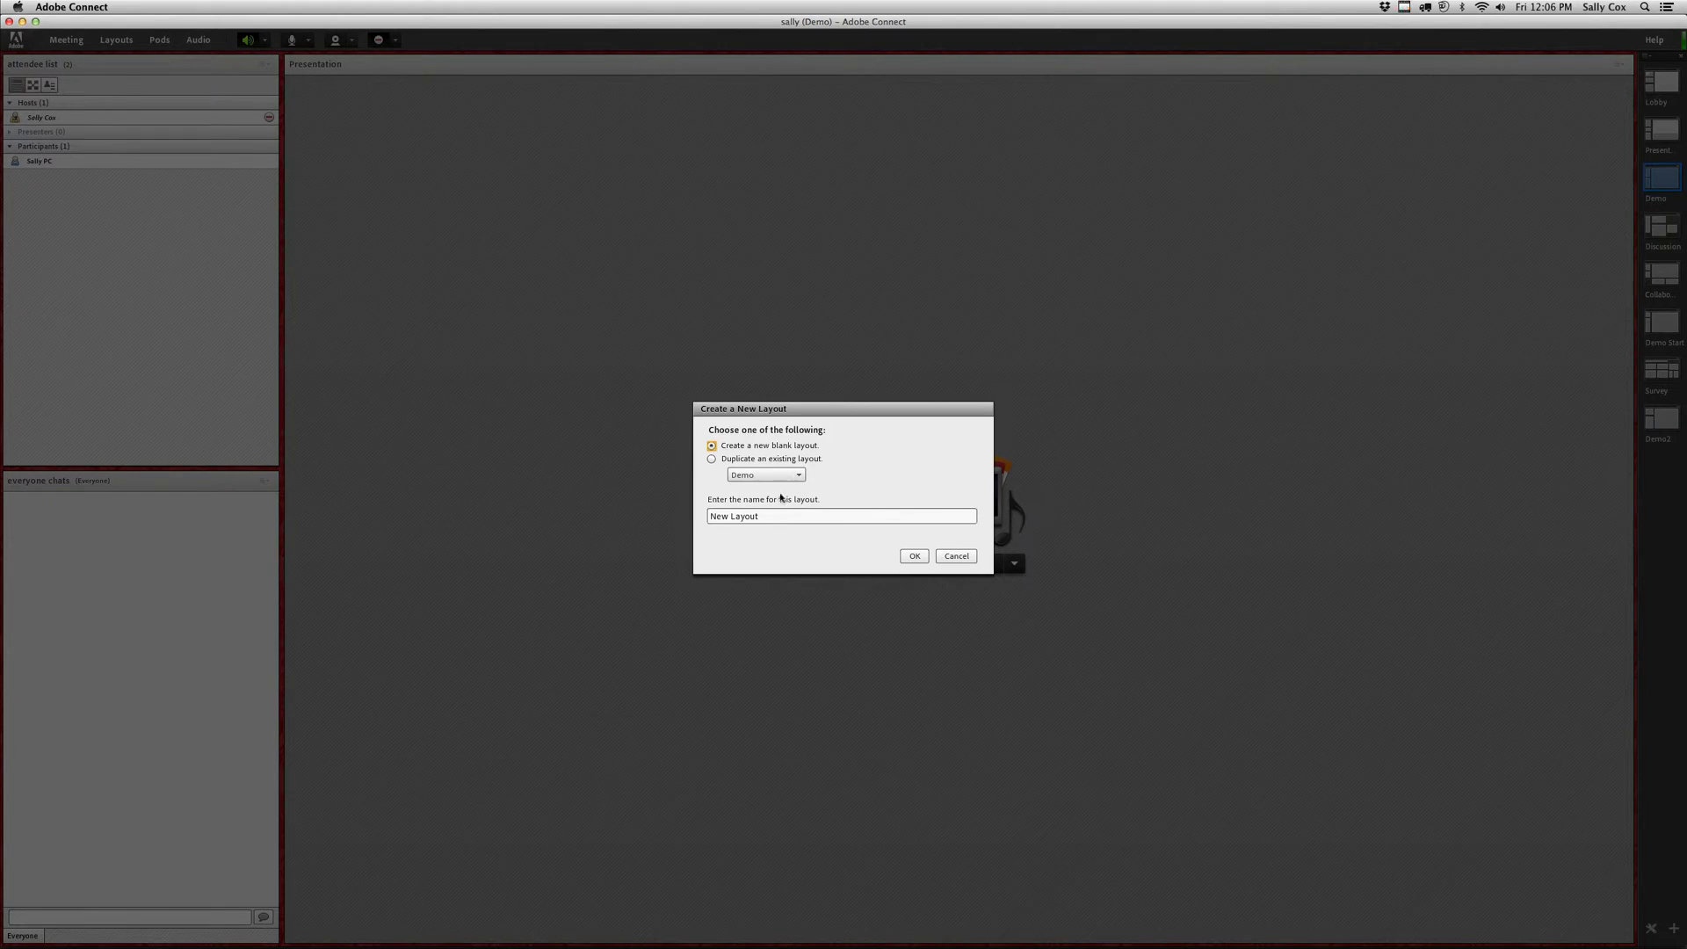
pyautogui.moveTo(763, 516); pyautogui.dragTo(633, 502)
pyautogui.write("Sally's Survey")
pyautogui.click(914, 556)
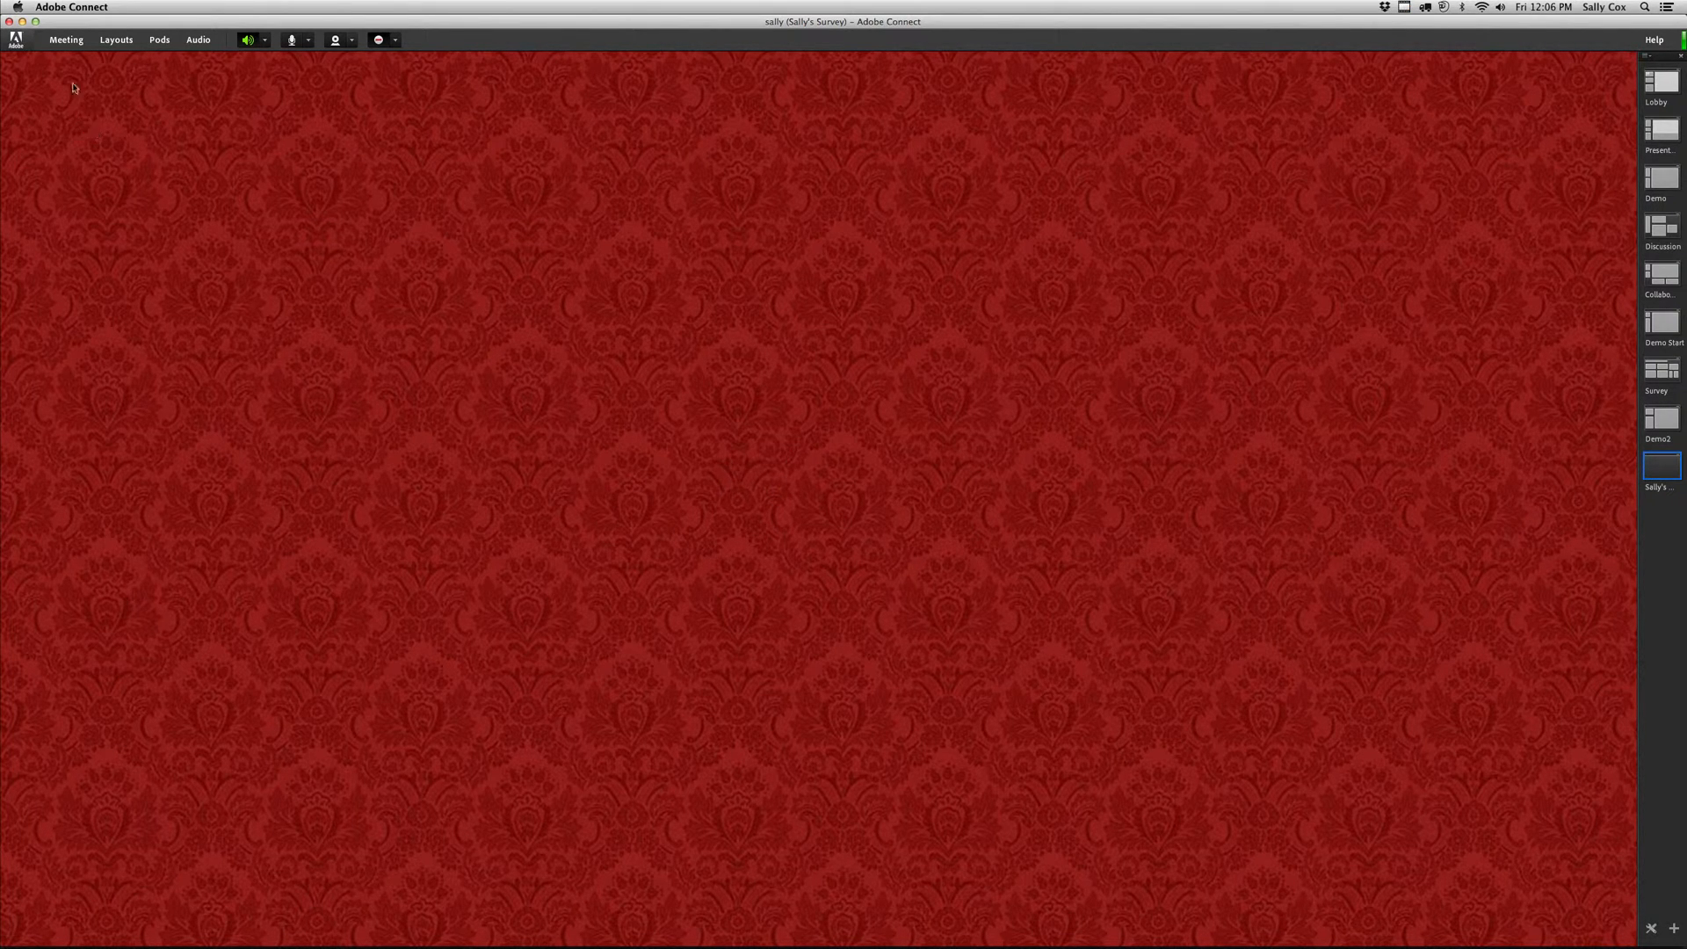
# - Open the general meeting preferences to check the room's background image settings
pyautogui.click(60, 41)
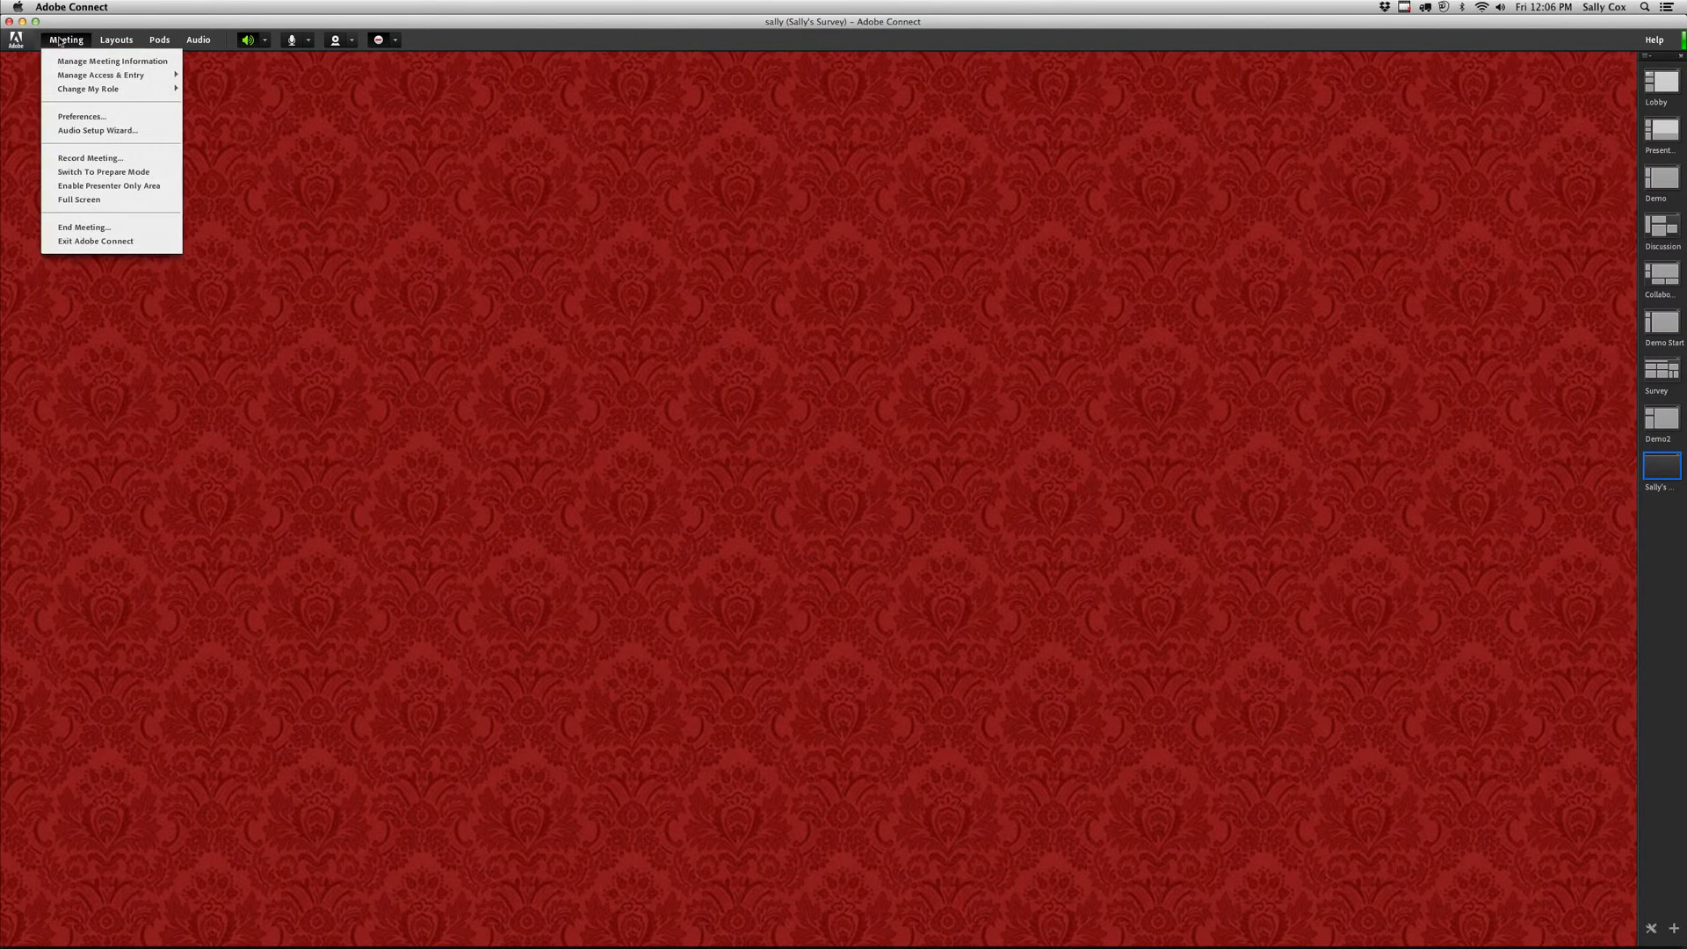
pyautogui.click(82, 112)
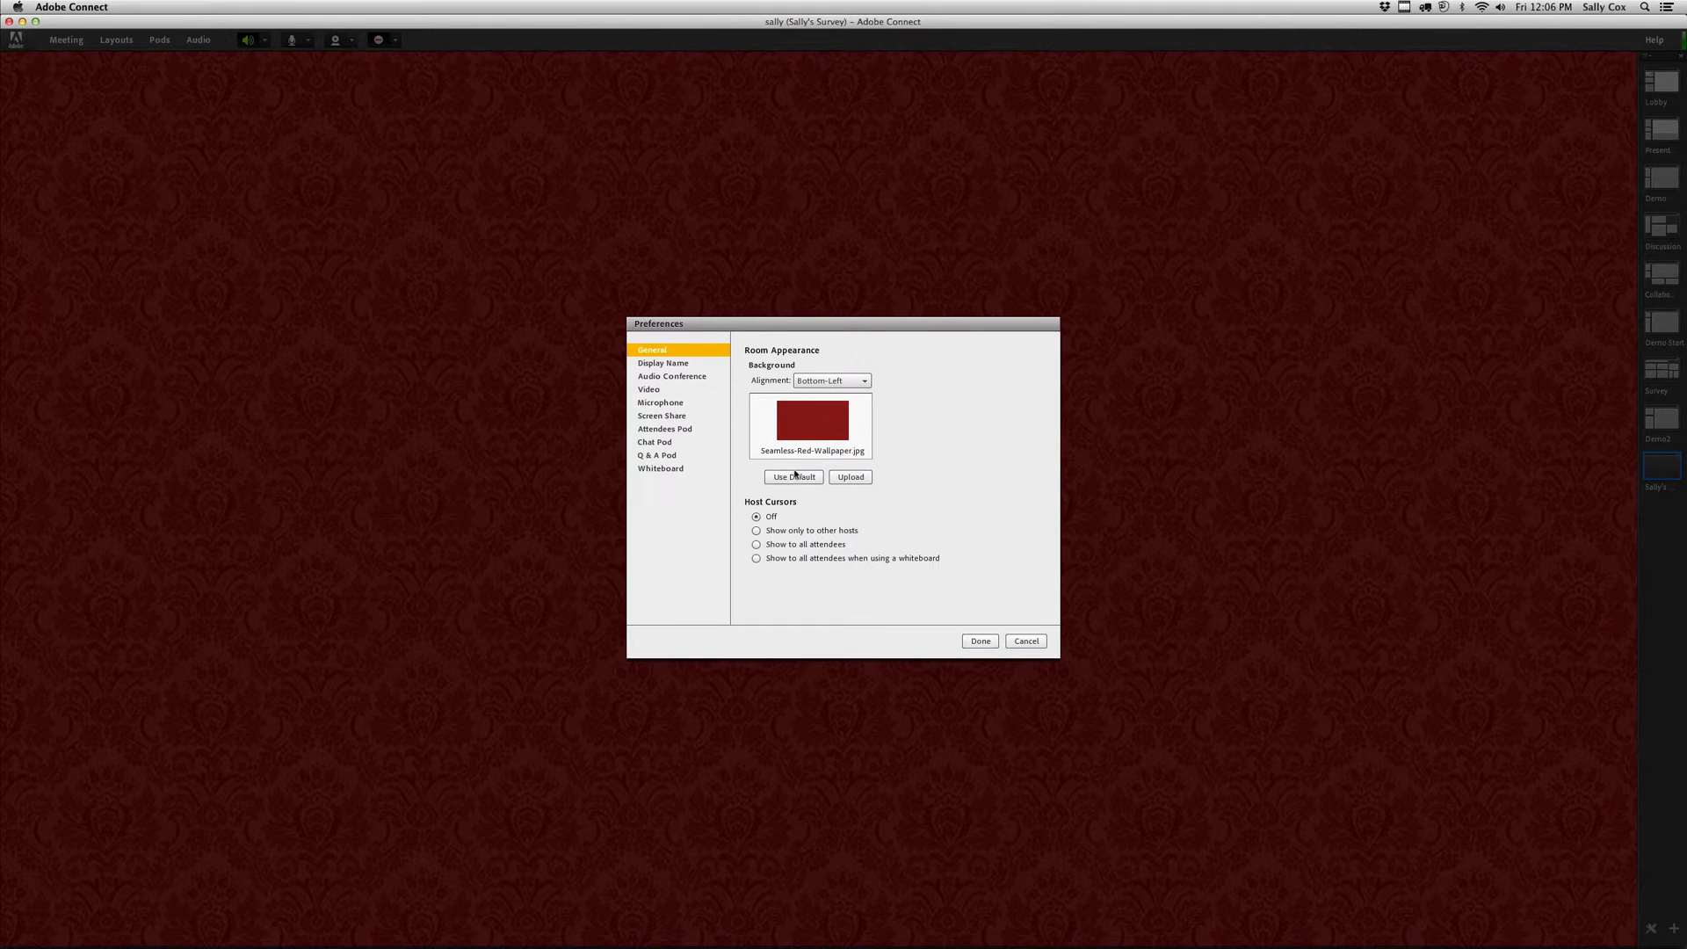
pyautogui.click(1026, 641)
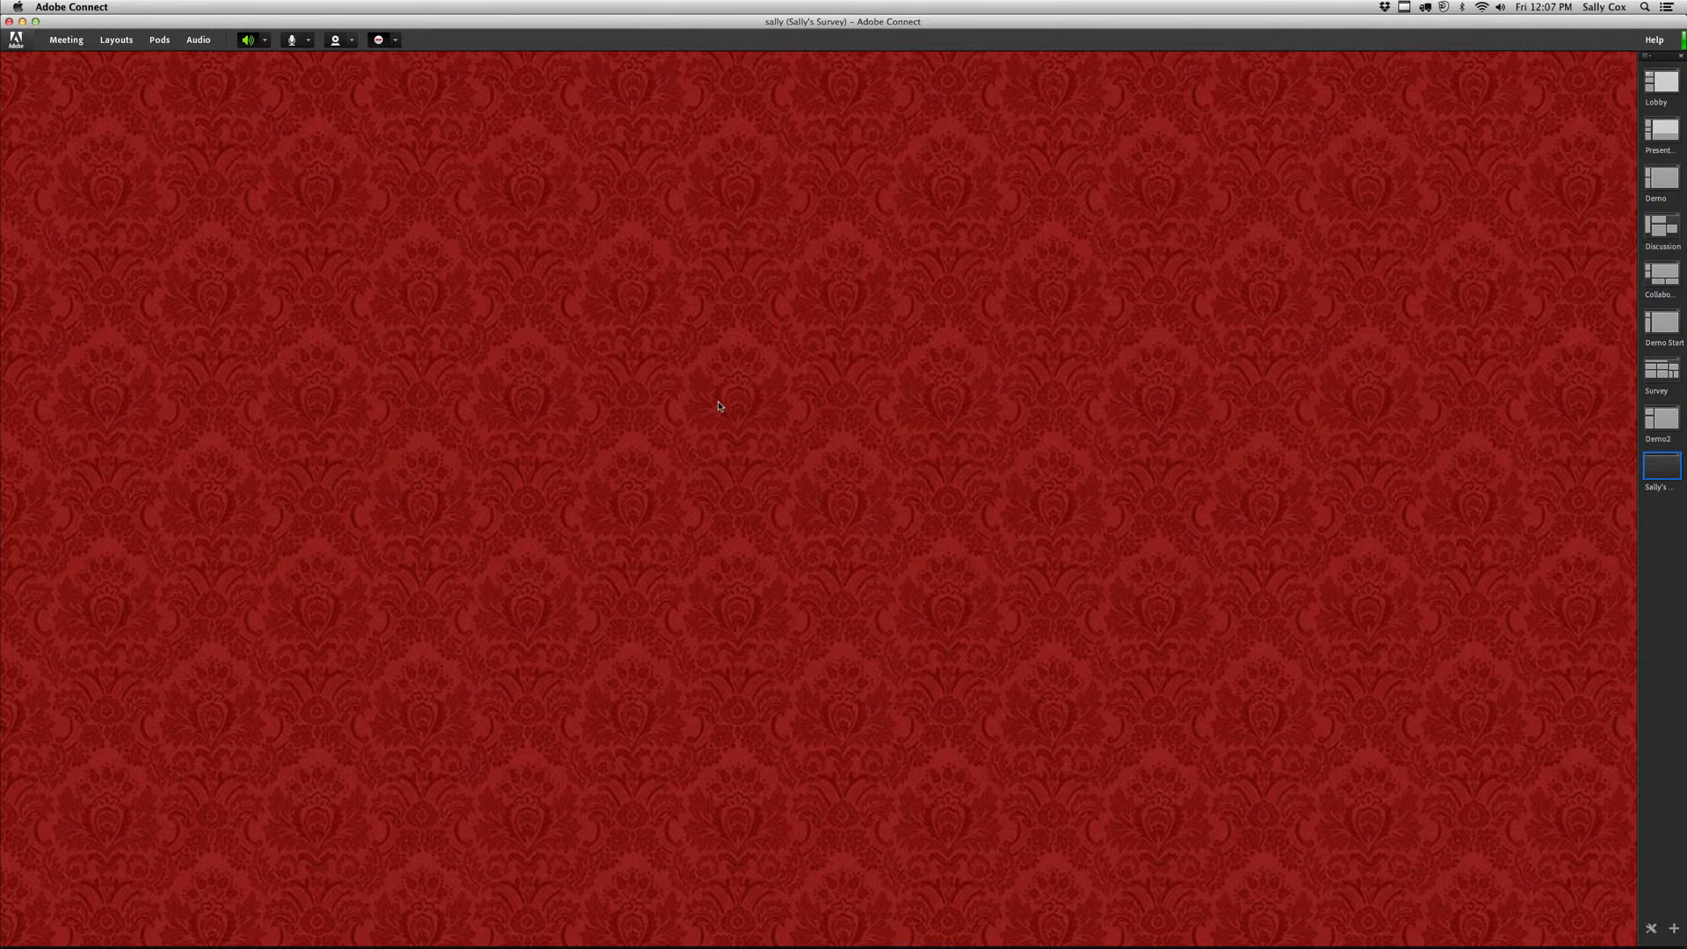
# - Add a new poll pod, shrink it to about a third of the layout's width, and place it in the layout's upper-left corner
pyautogui.click(162, 44)
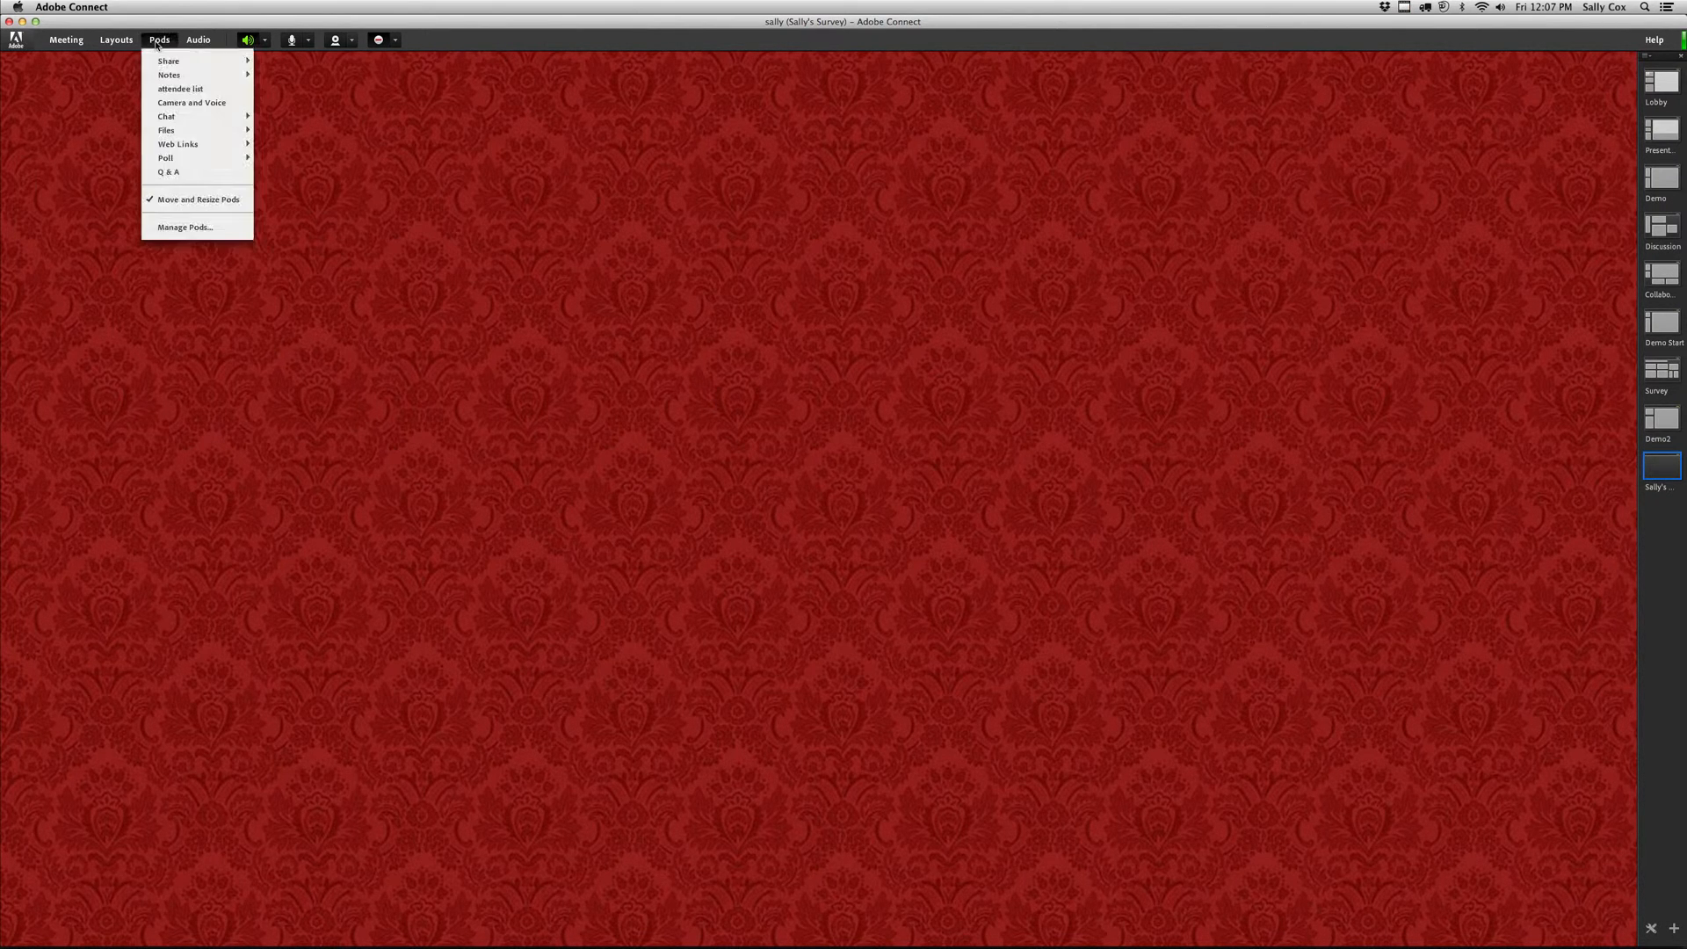
pyautogui.moveTo(195, 162)
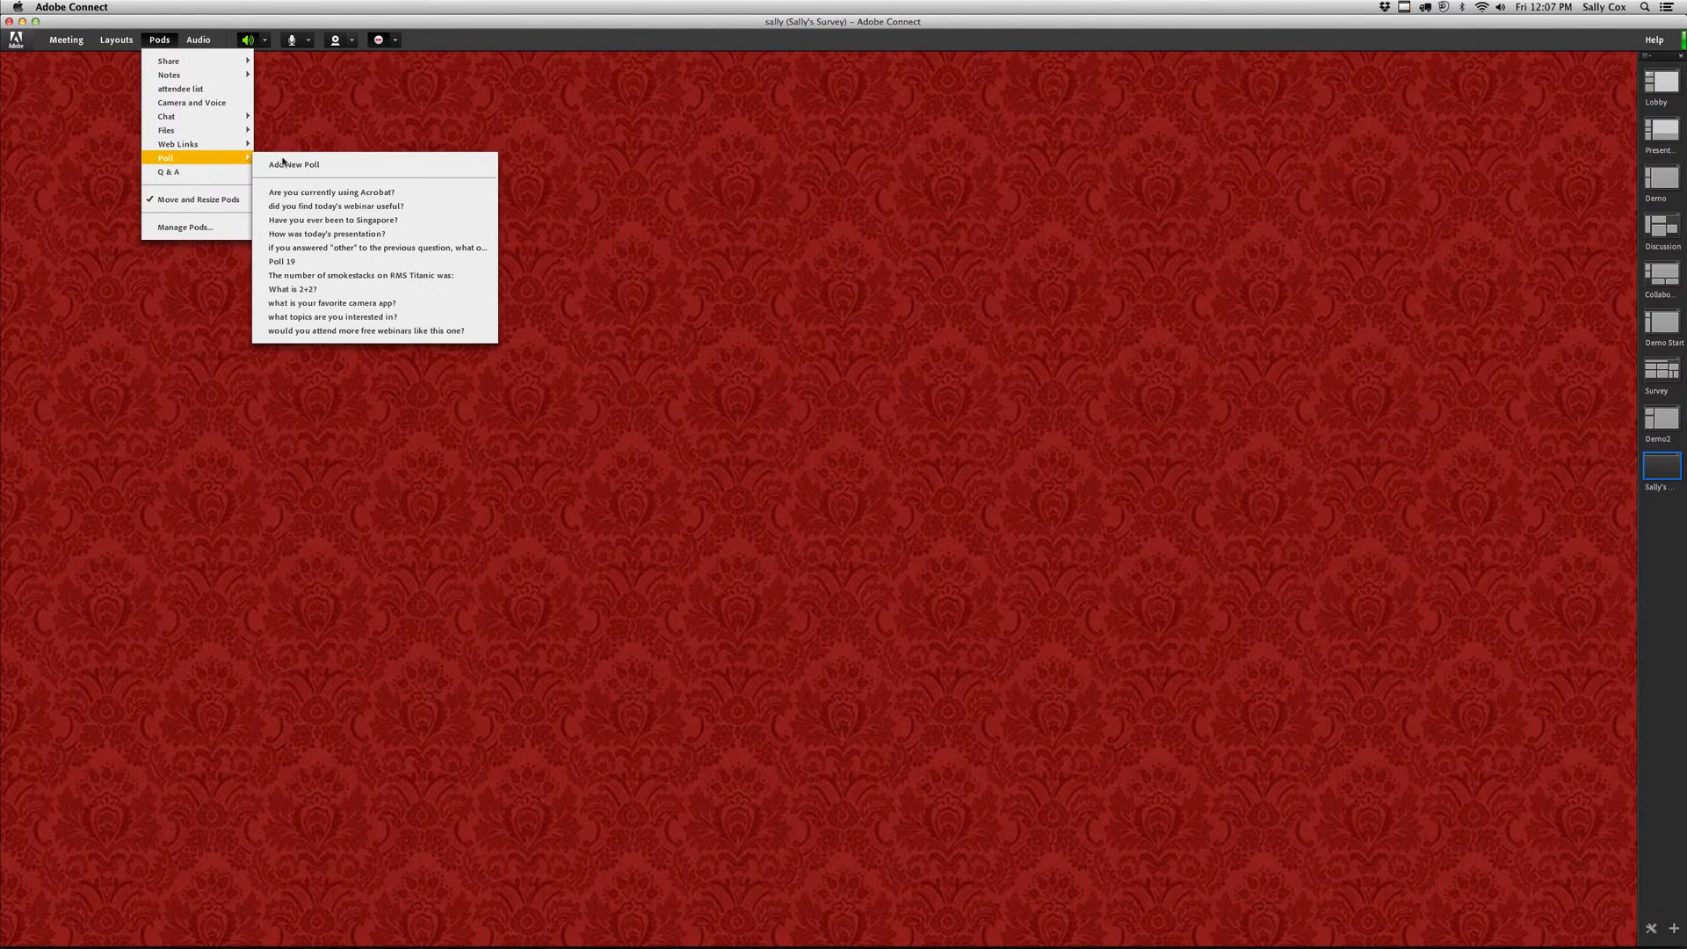
pyautogui.click(290, 163)
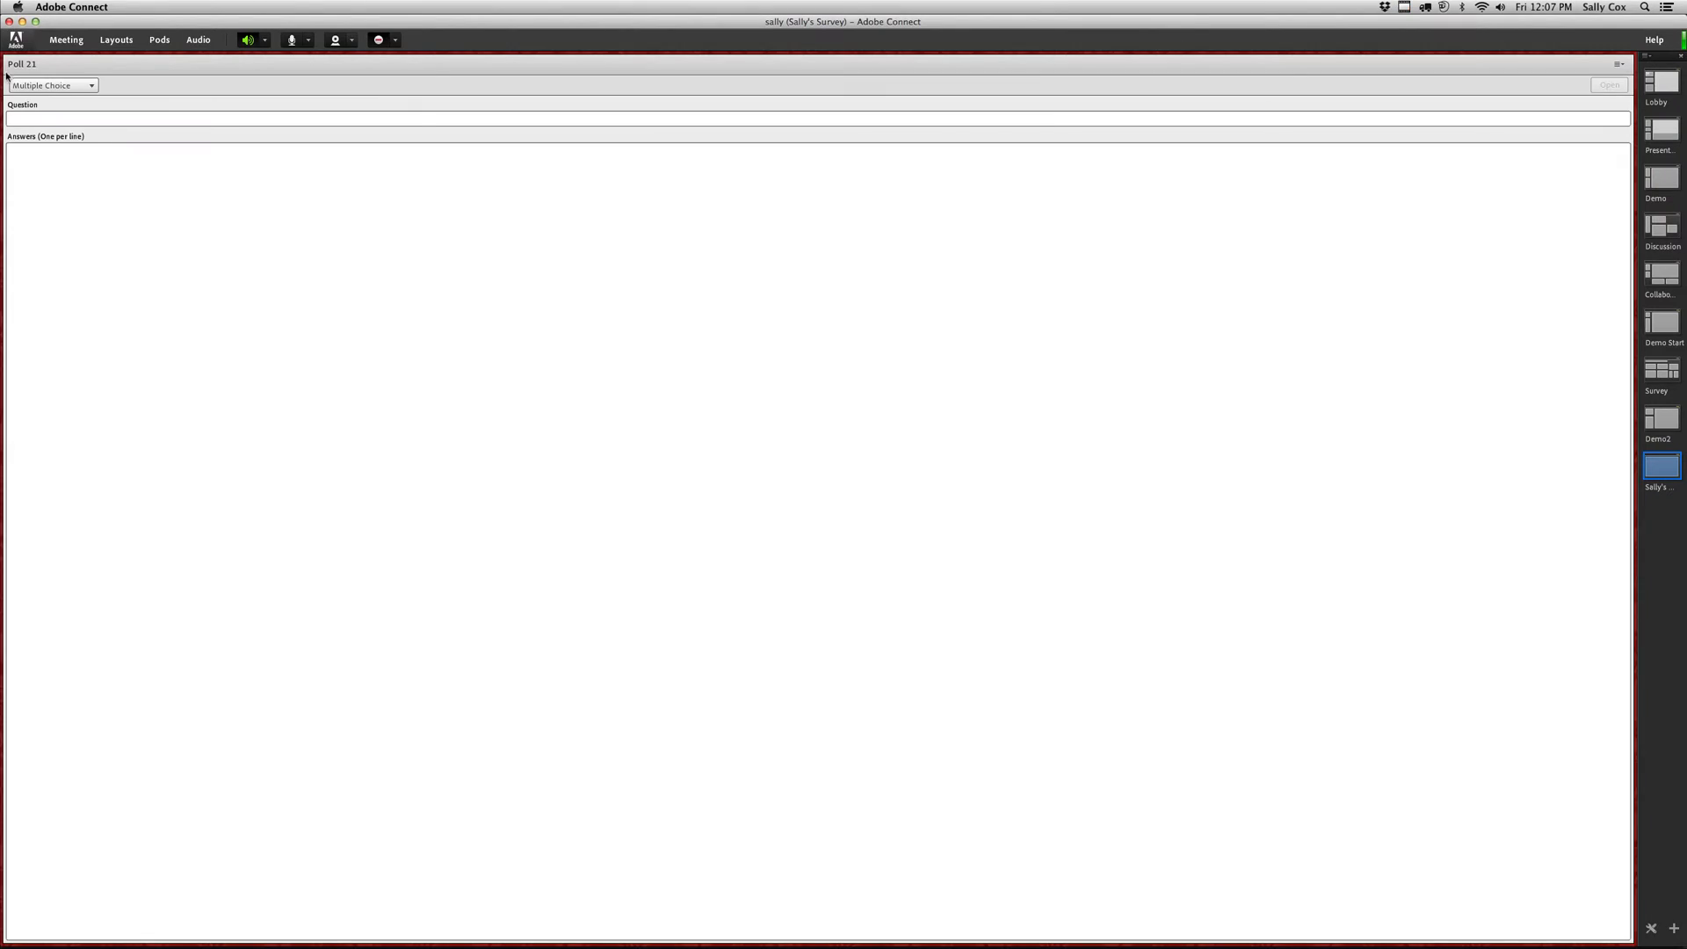
pyautogui.moveTo(4, 54); pyautogui.dragTo(1139, 441)
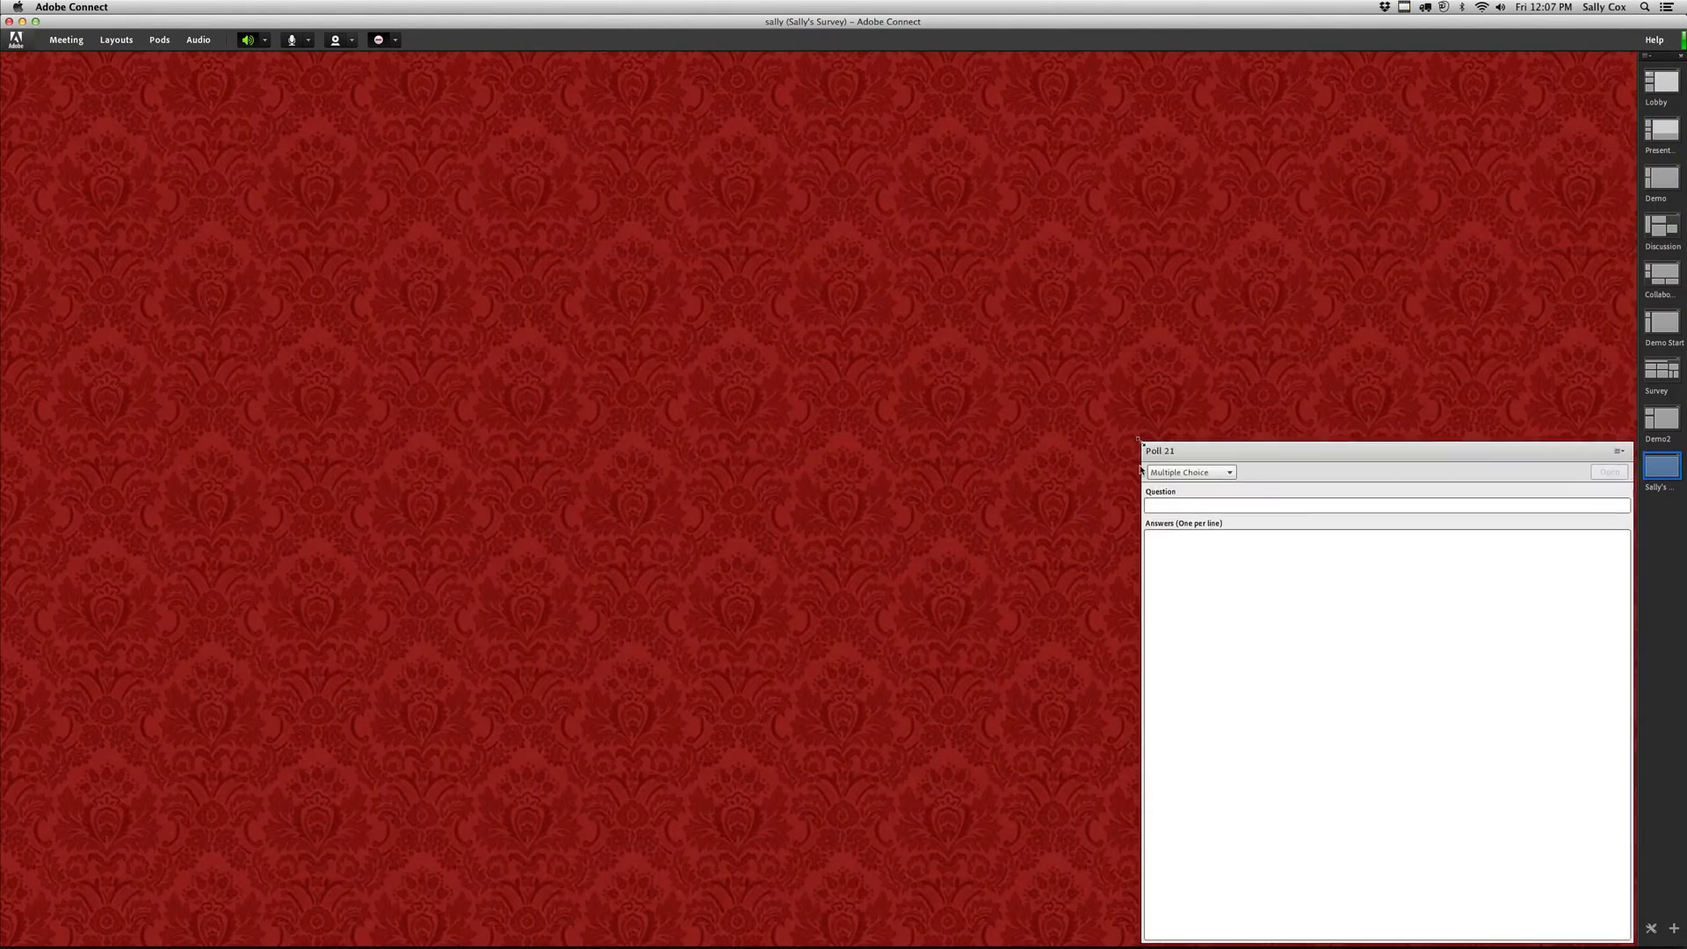
pyautogui.moveTo(1231, 490); pyautogui.dragTo(104, 66)
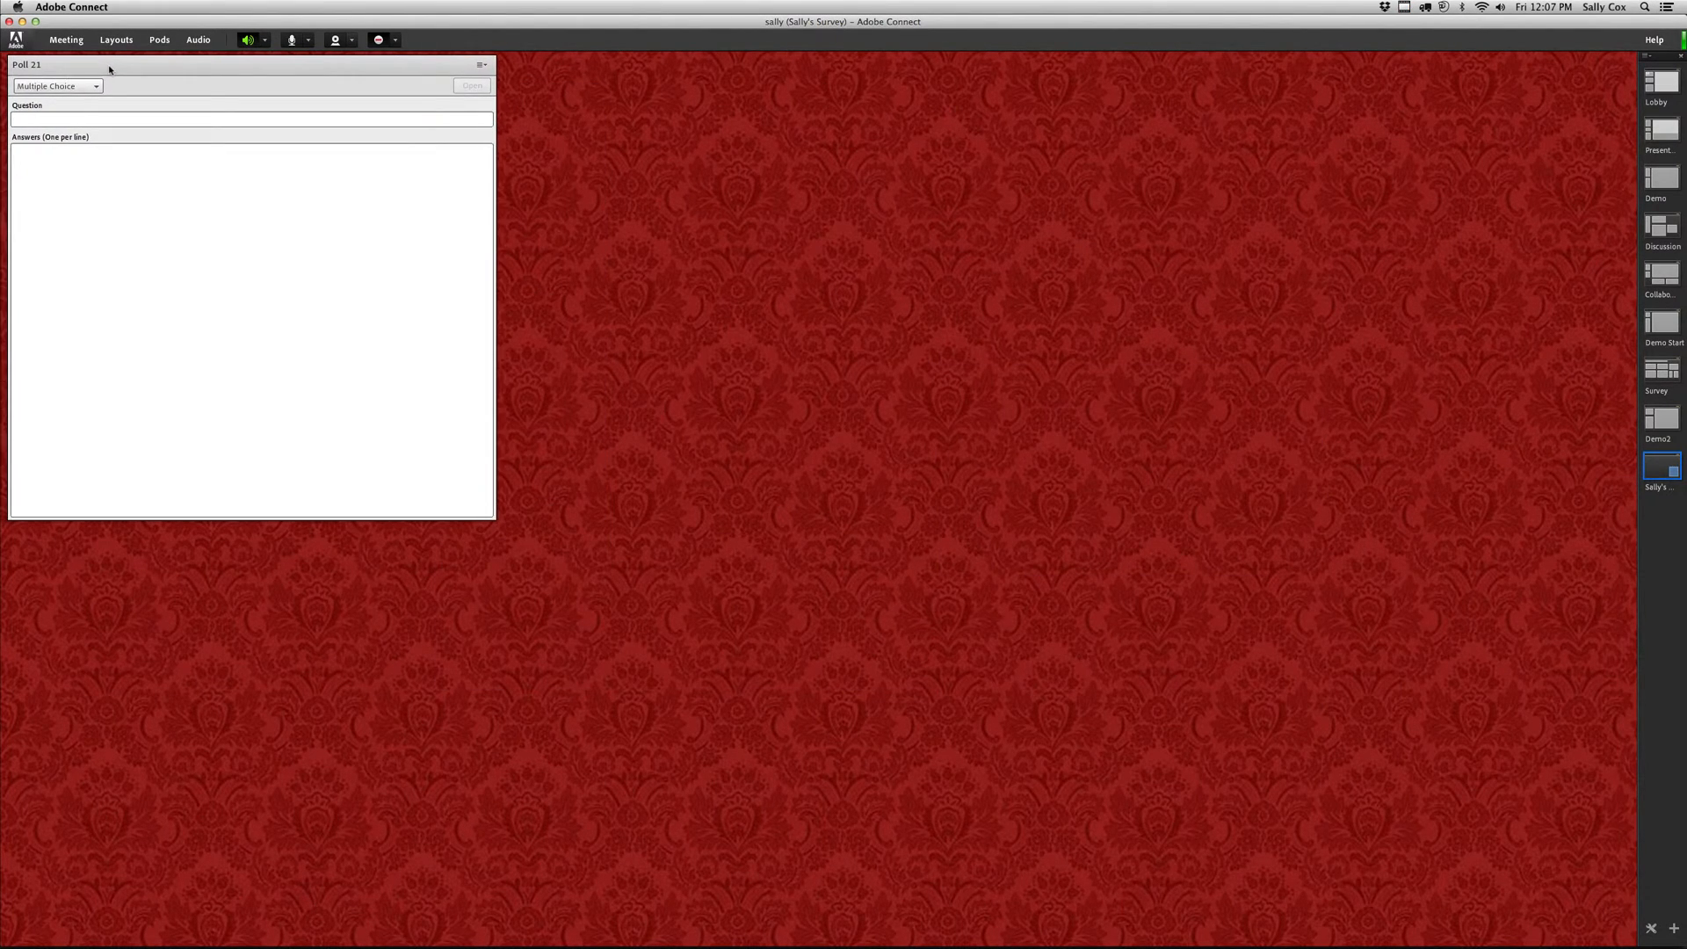
# - Open the multiple-choice poll "What is 2+2?" with answers "A. 2", "B. 6" and "C. 735", and shorten its pod
pyautogui.click(44, 123)
pyautogui.write('What')
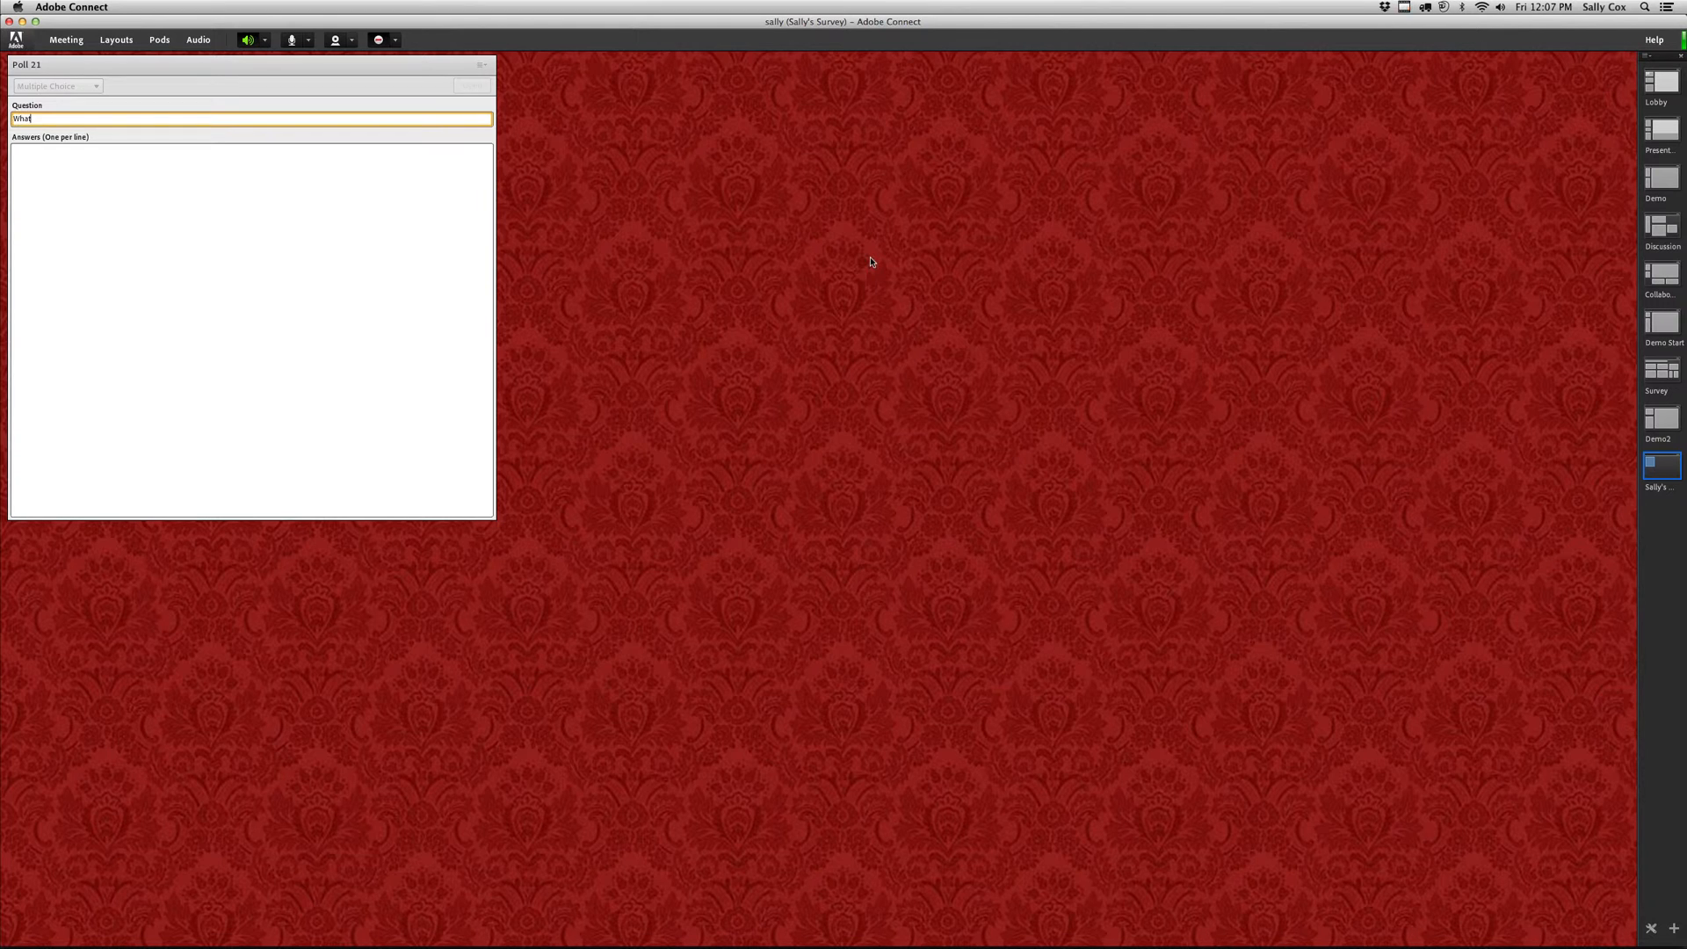
pyautogui.write(' is 2+2')
pyautogui.click(90, 162)
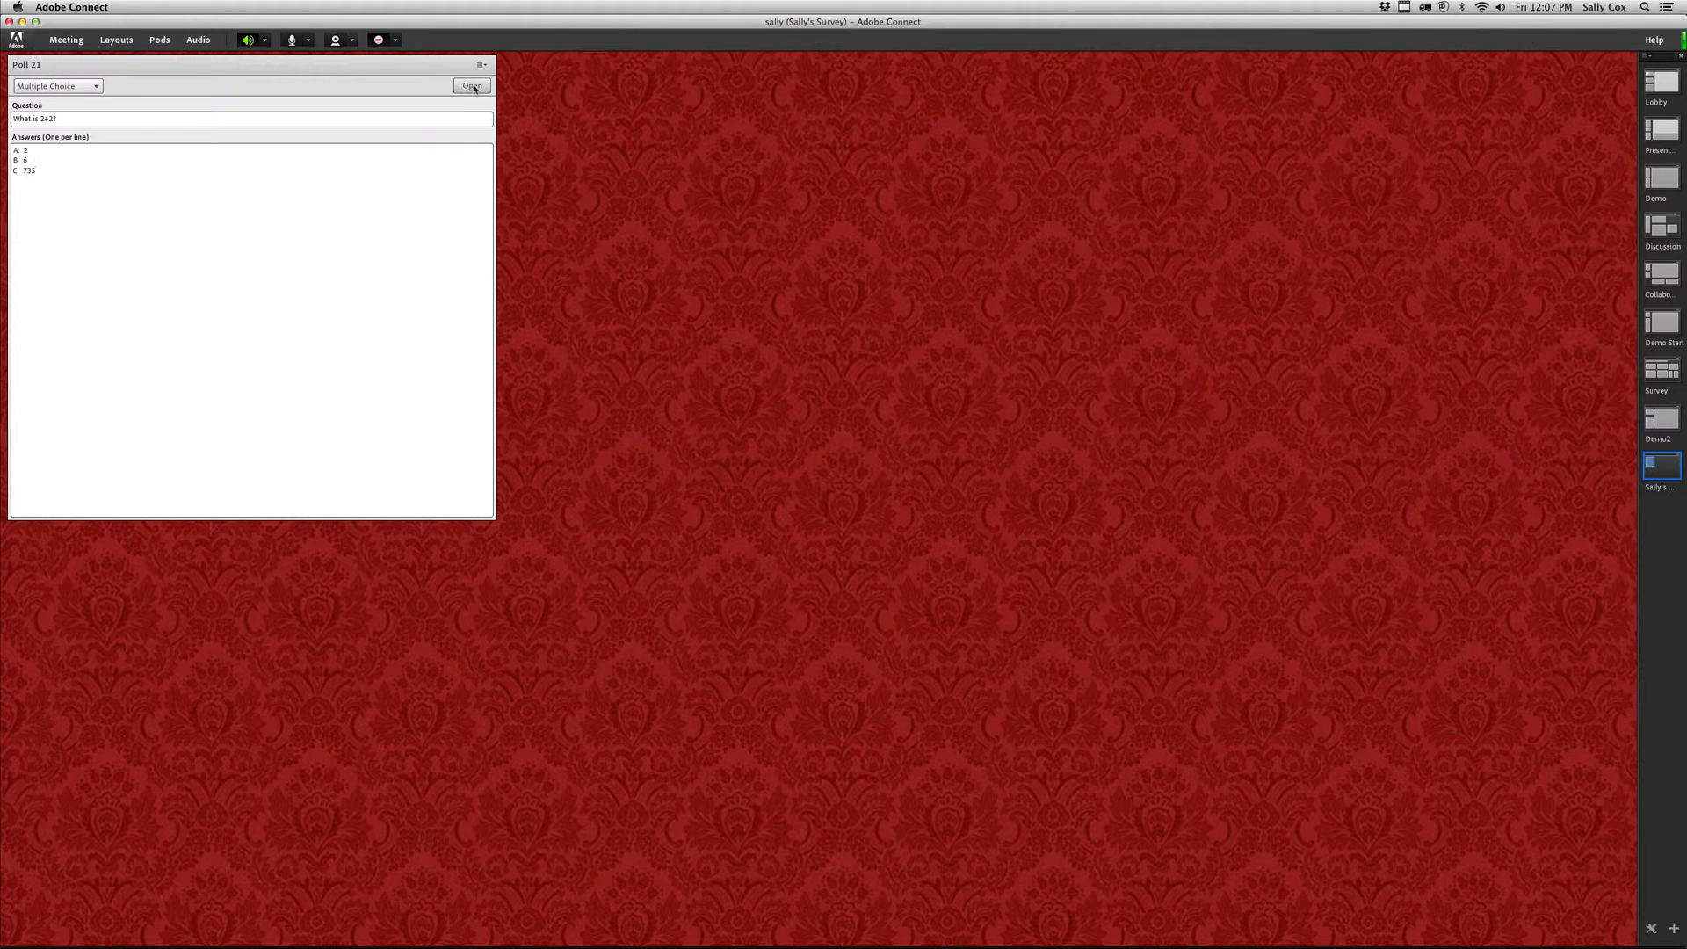
pyautogui.click(472, 86)
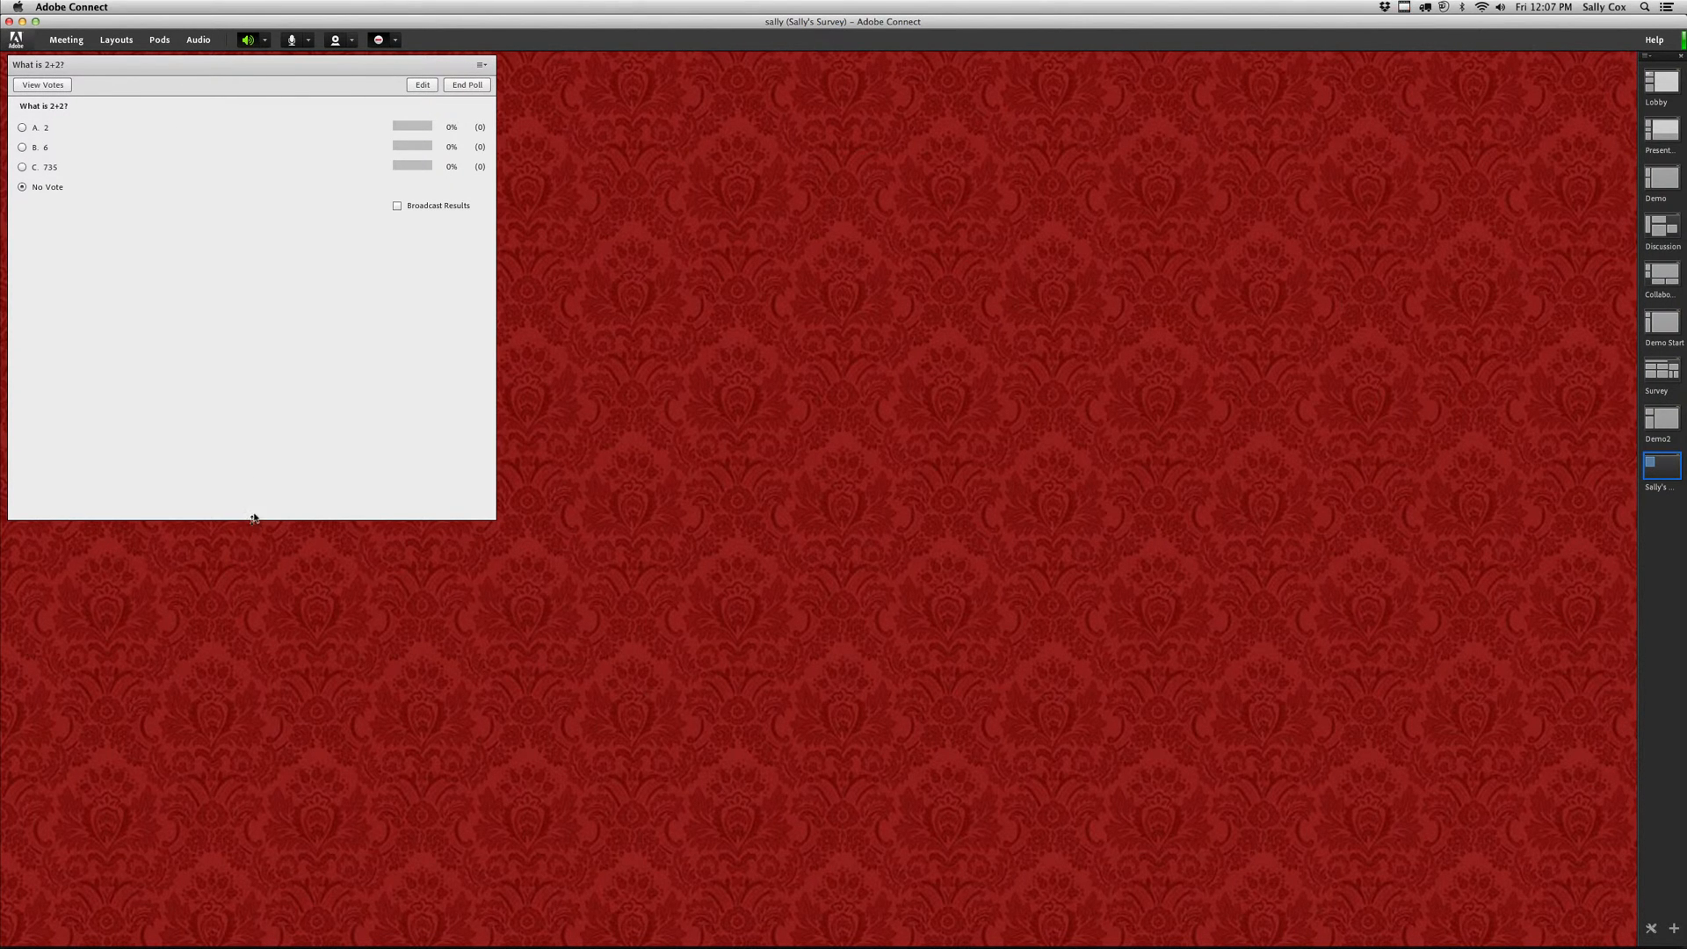
pyautogui.moveTo(254, 518); pyautogui.dragTo(278, 310)
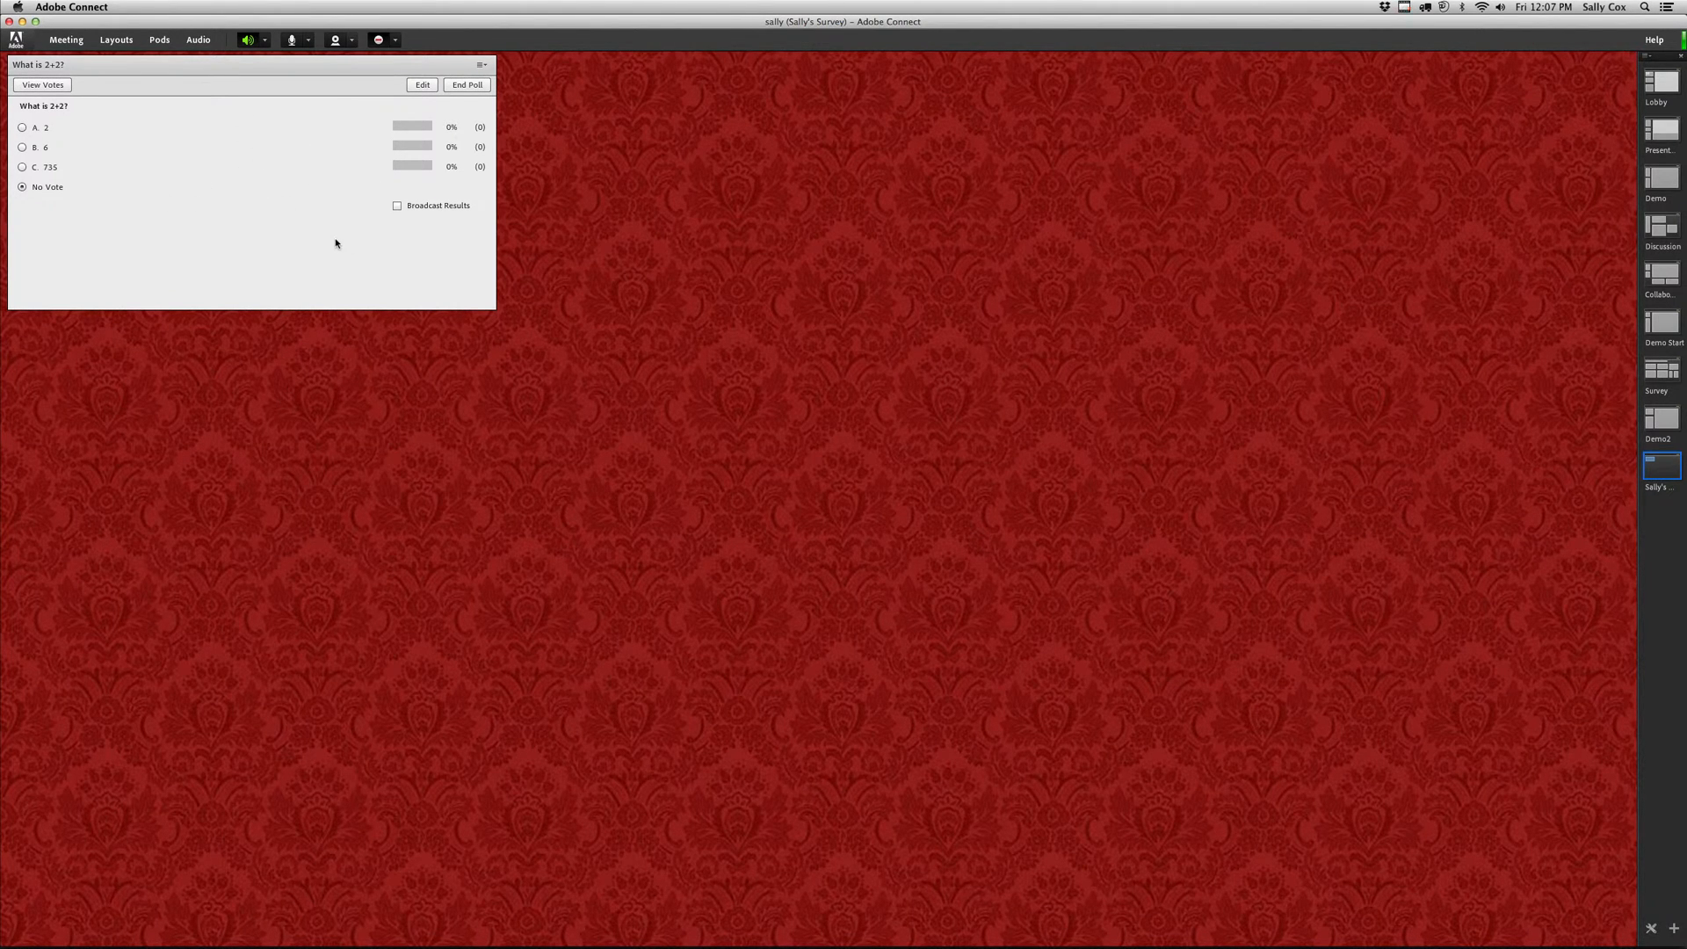
# - Add the attendee list pod to the layout and move it clear of the poll, near the layout's upper middle
pyautogui.click(159, 39)
pyautogui.click(159, 89)
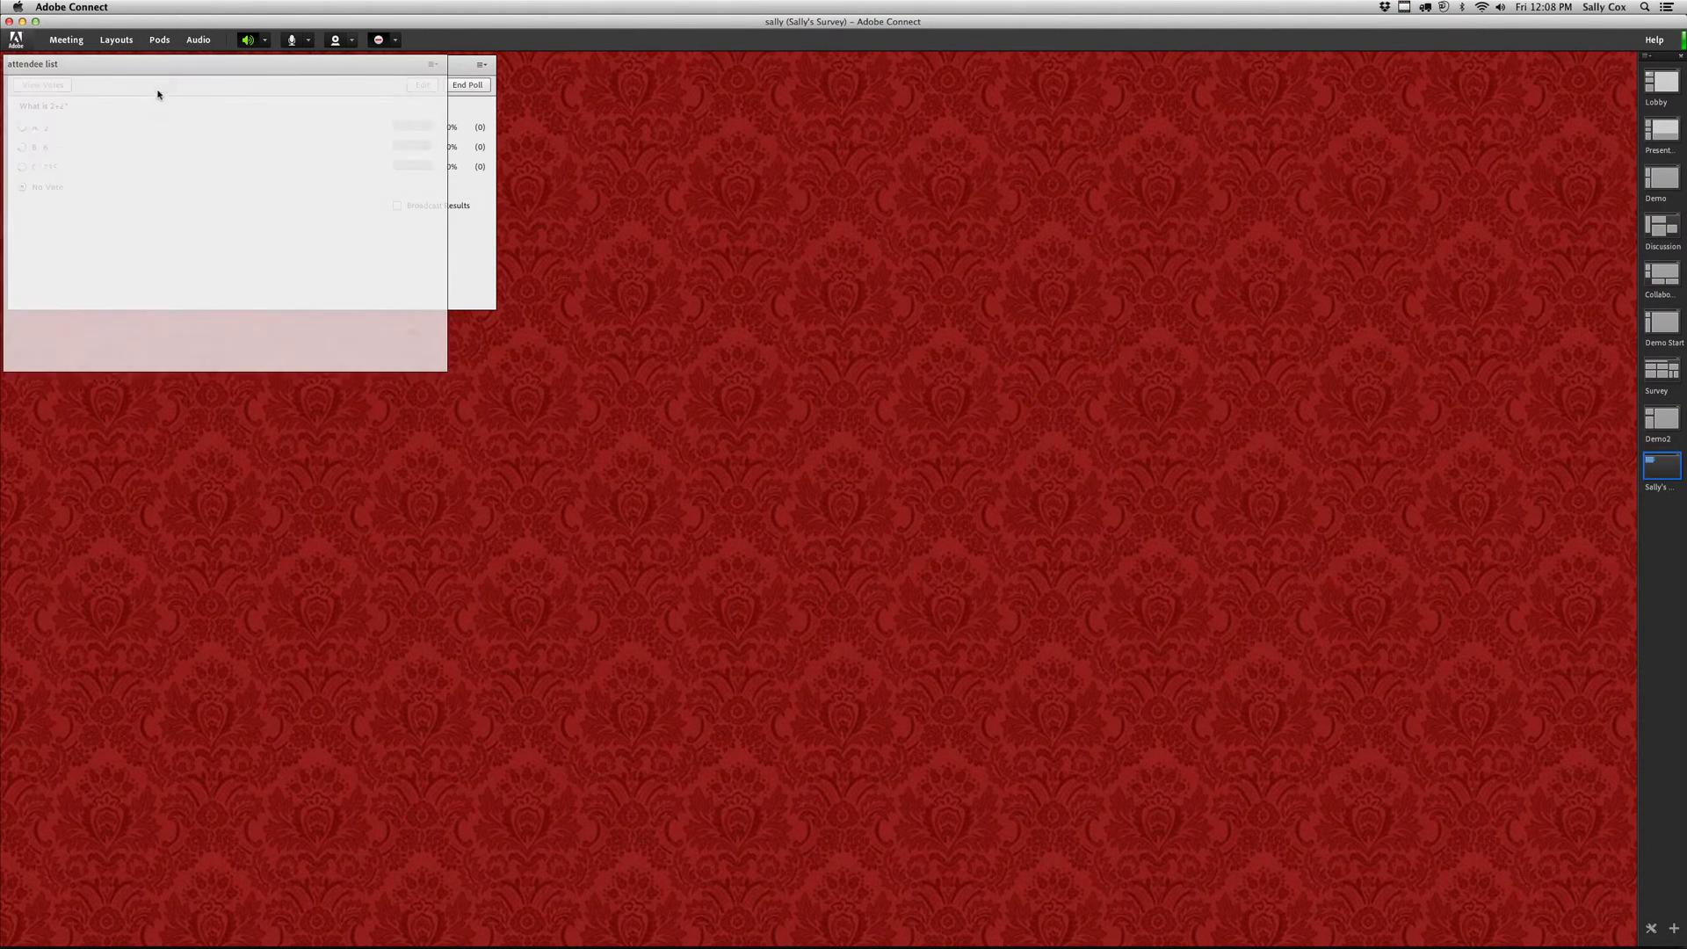
pyautogui.moveTo(170, 71); pyautogui.dragTo(751, 171)
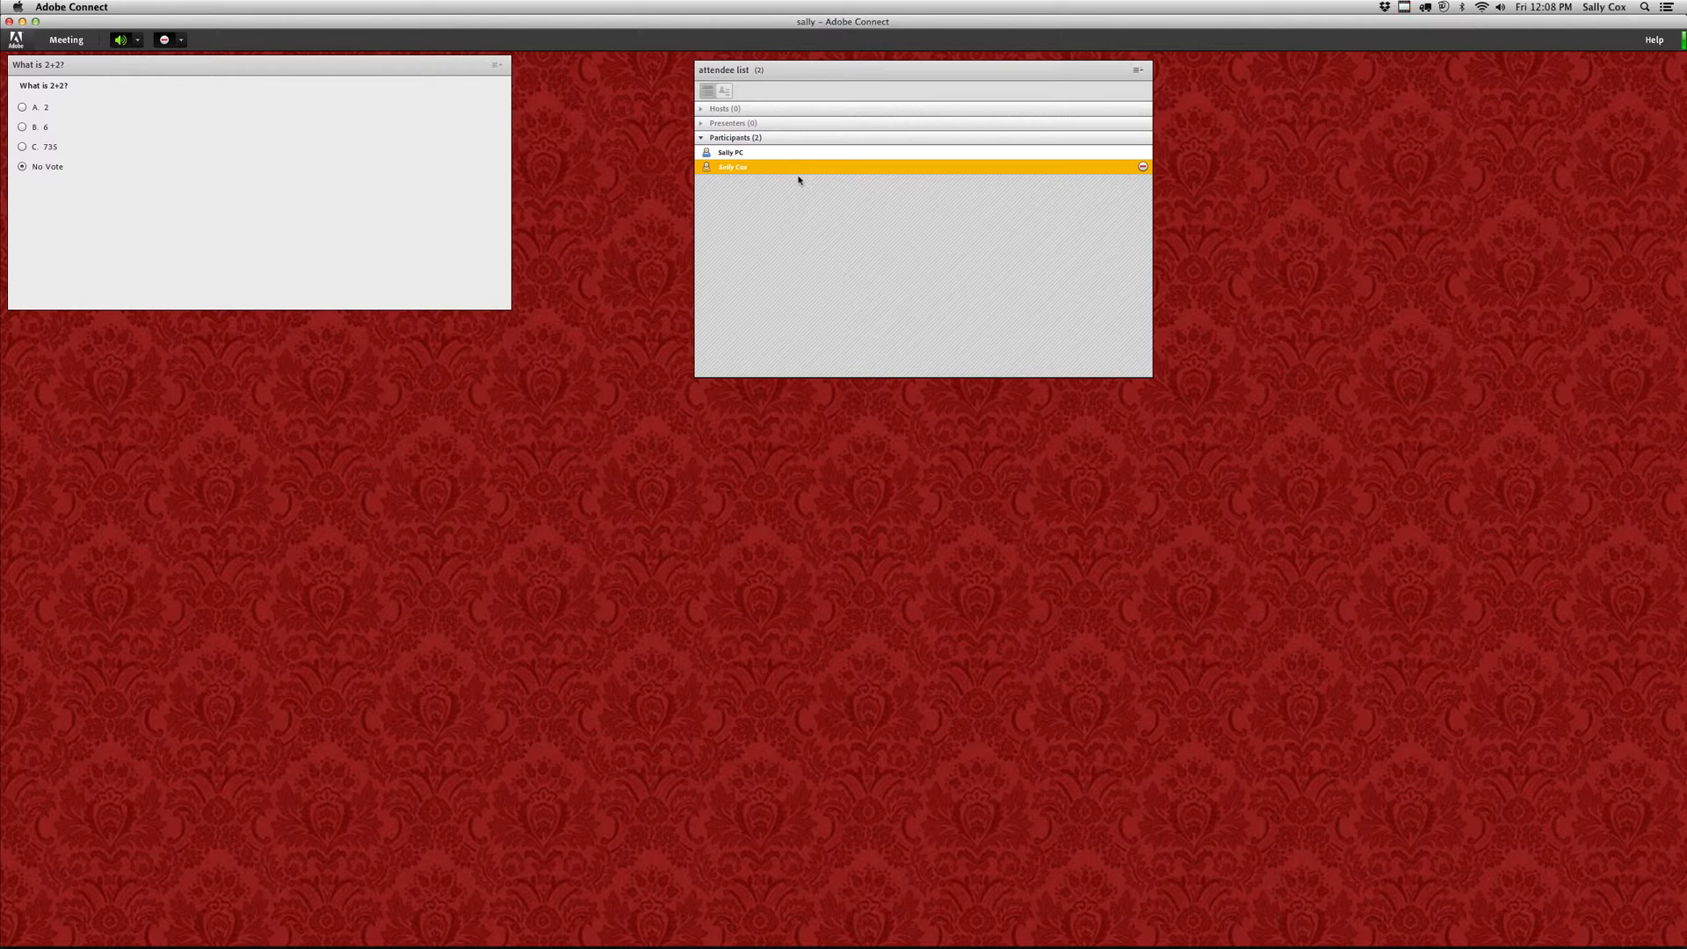
# - Return the host's own entry from Participants to Hosts and place the attendee list pod in the layout's upper-right corner
pyautogui.moveTo(800, 169); pyautogui.dragTo(791, 113)
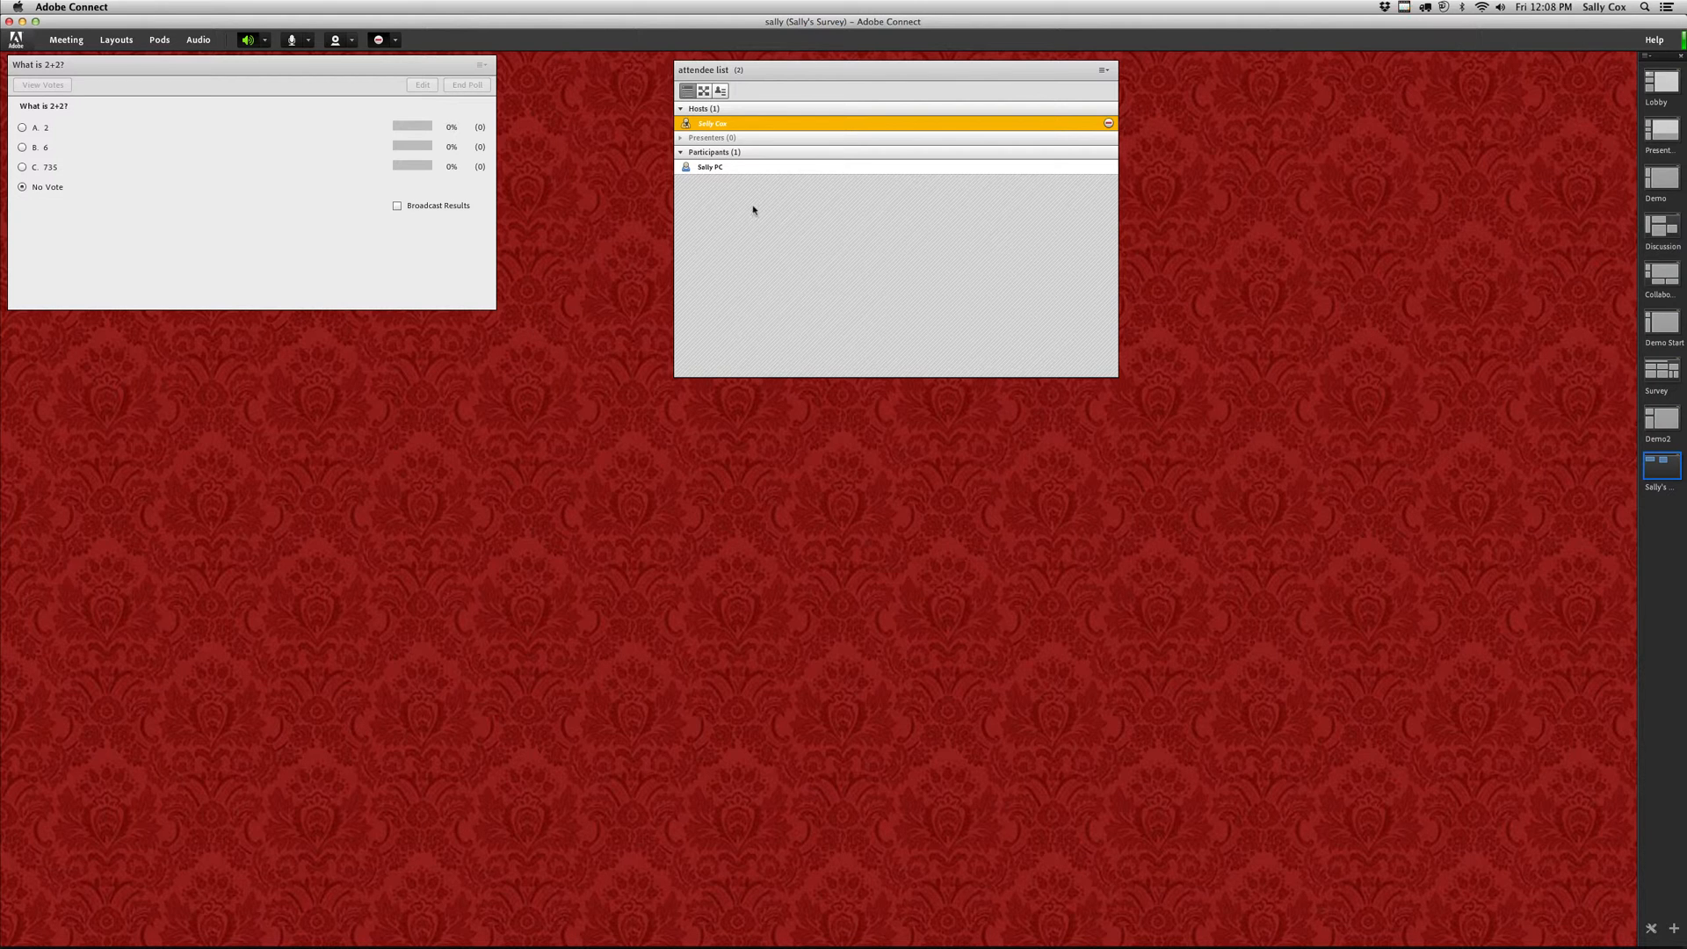
pyautogui.moveTo(761, 70); pyautogui.dragTo(1416, 66)
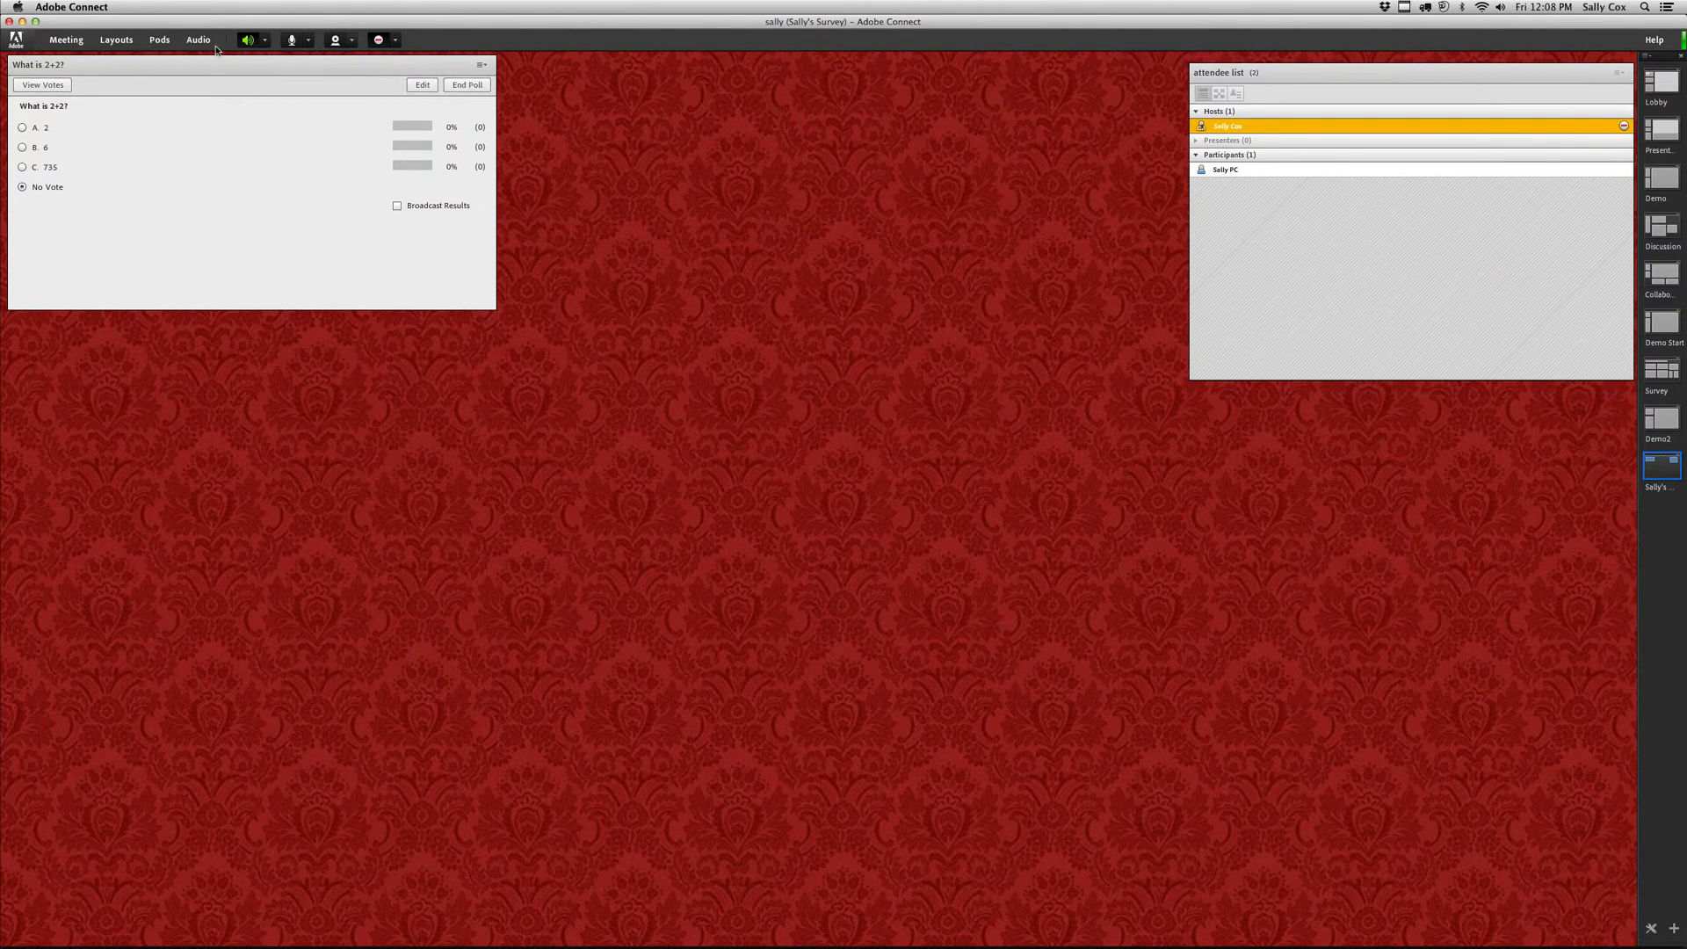
# - Add a second new poll pod and resize it to fit directly below the "What is 2+2?" poll at about the same width
pyautogui.click(159, 39)
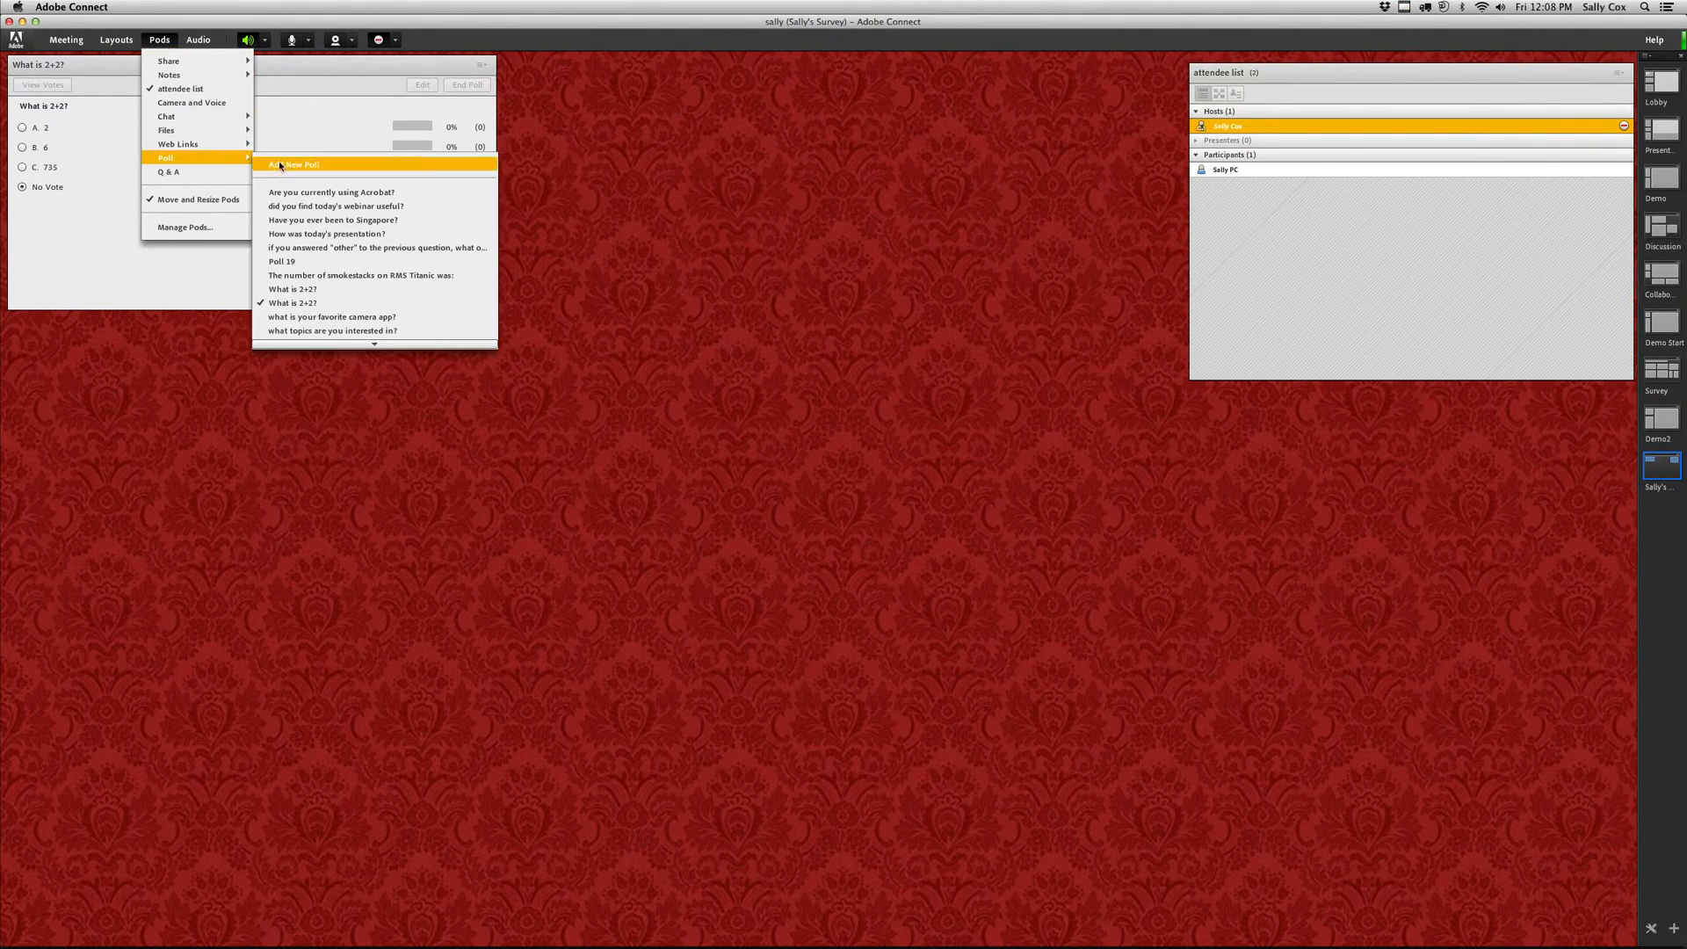
pyautogui.click(281, 160)
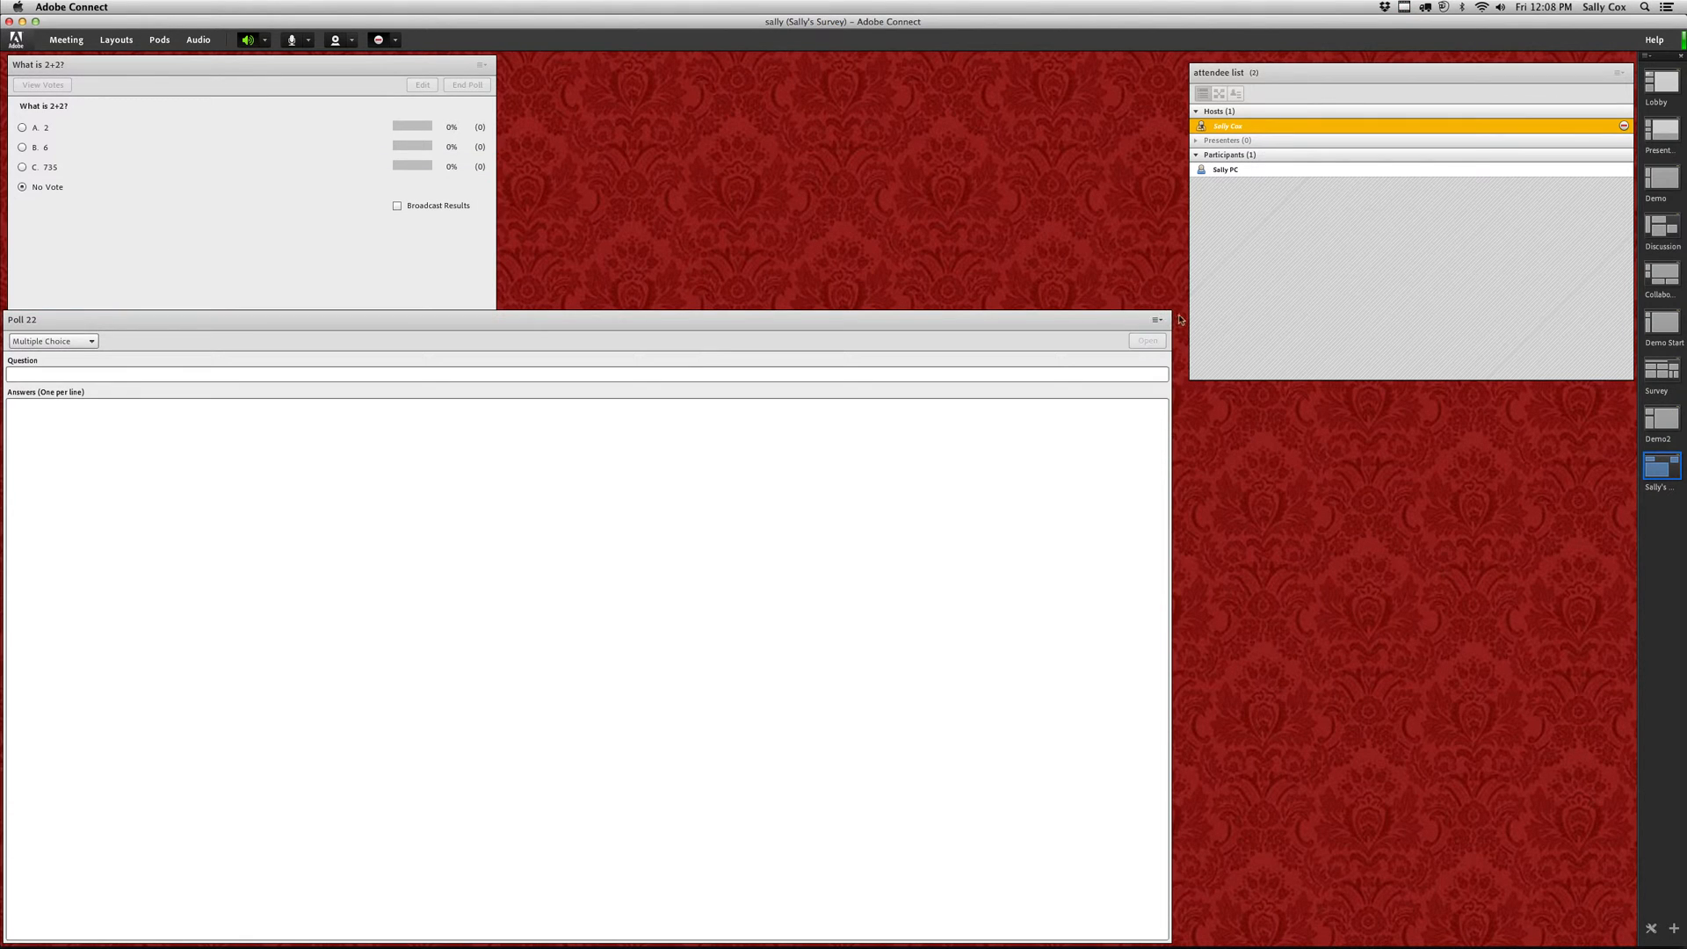
pyautogui.moveTo(1170, 311); pyautogui.dragTo(499, 325)
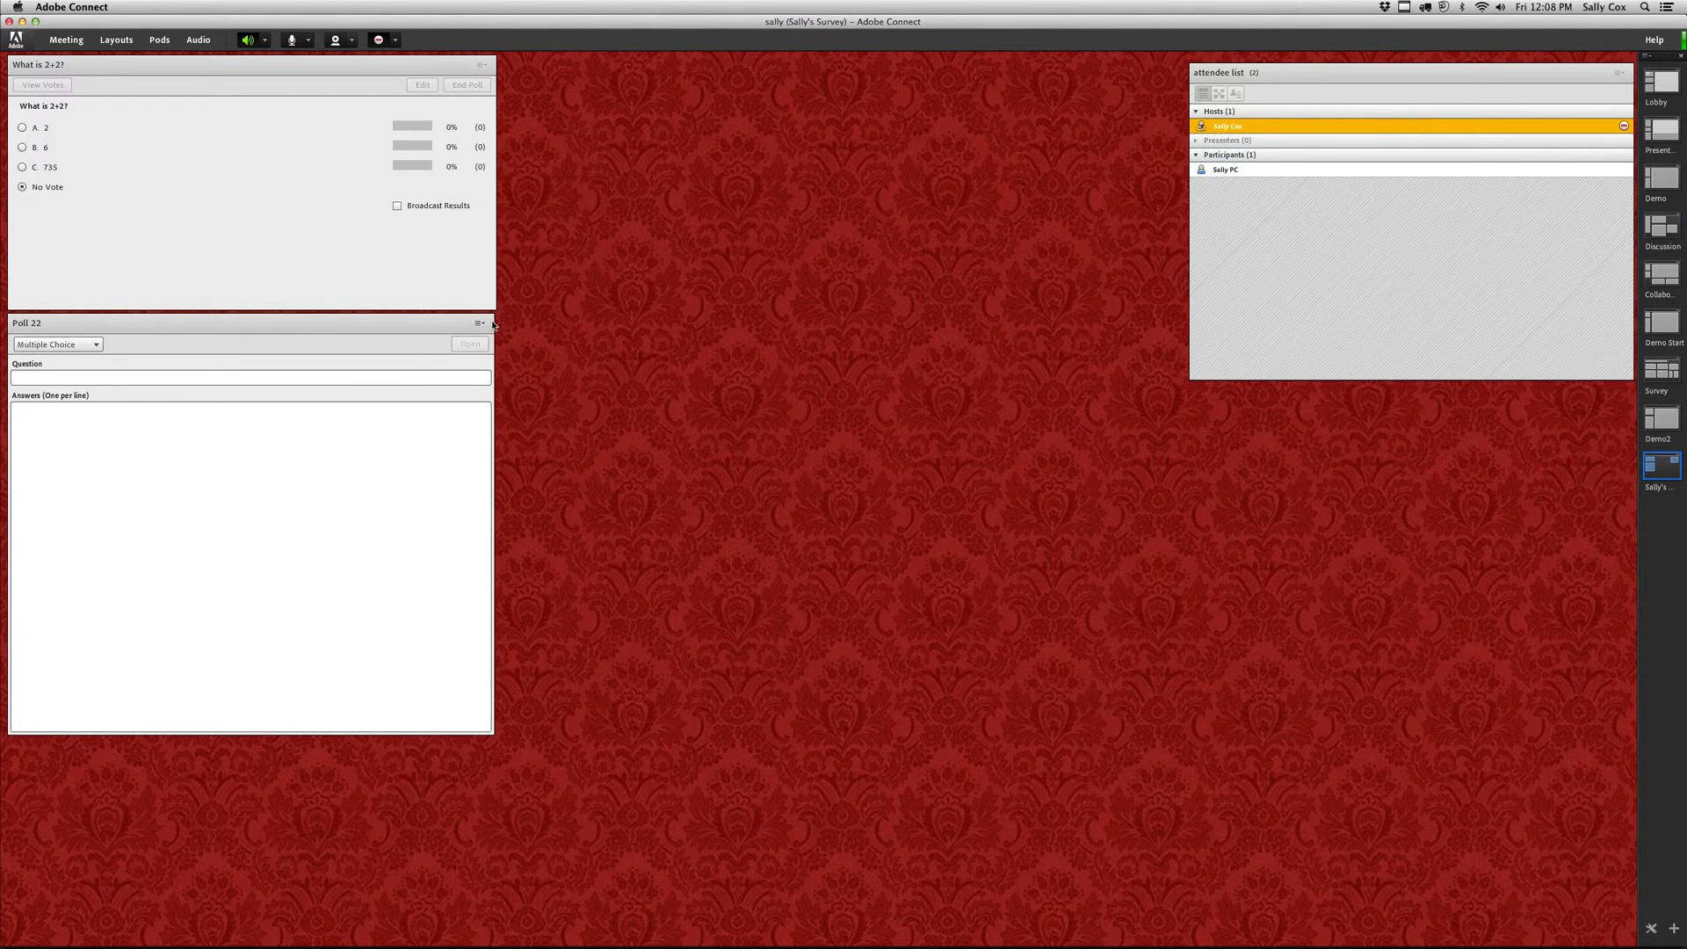
# - Open the second poll as Multiple Answers with the question "What colors are in Nature?" and answers A. Pink, B. Red, C. Brown and D. Green
pyautogui.click(85, 346)
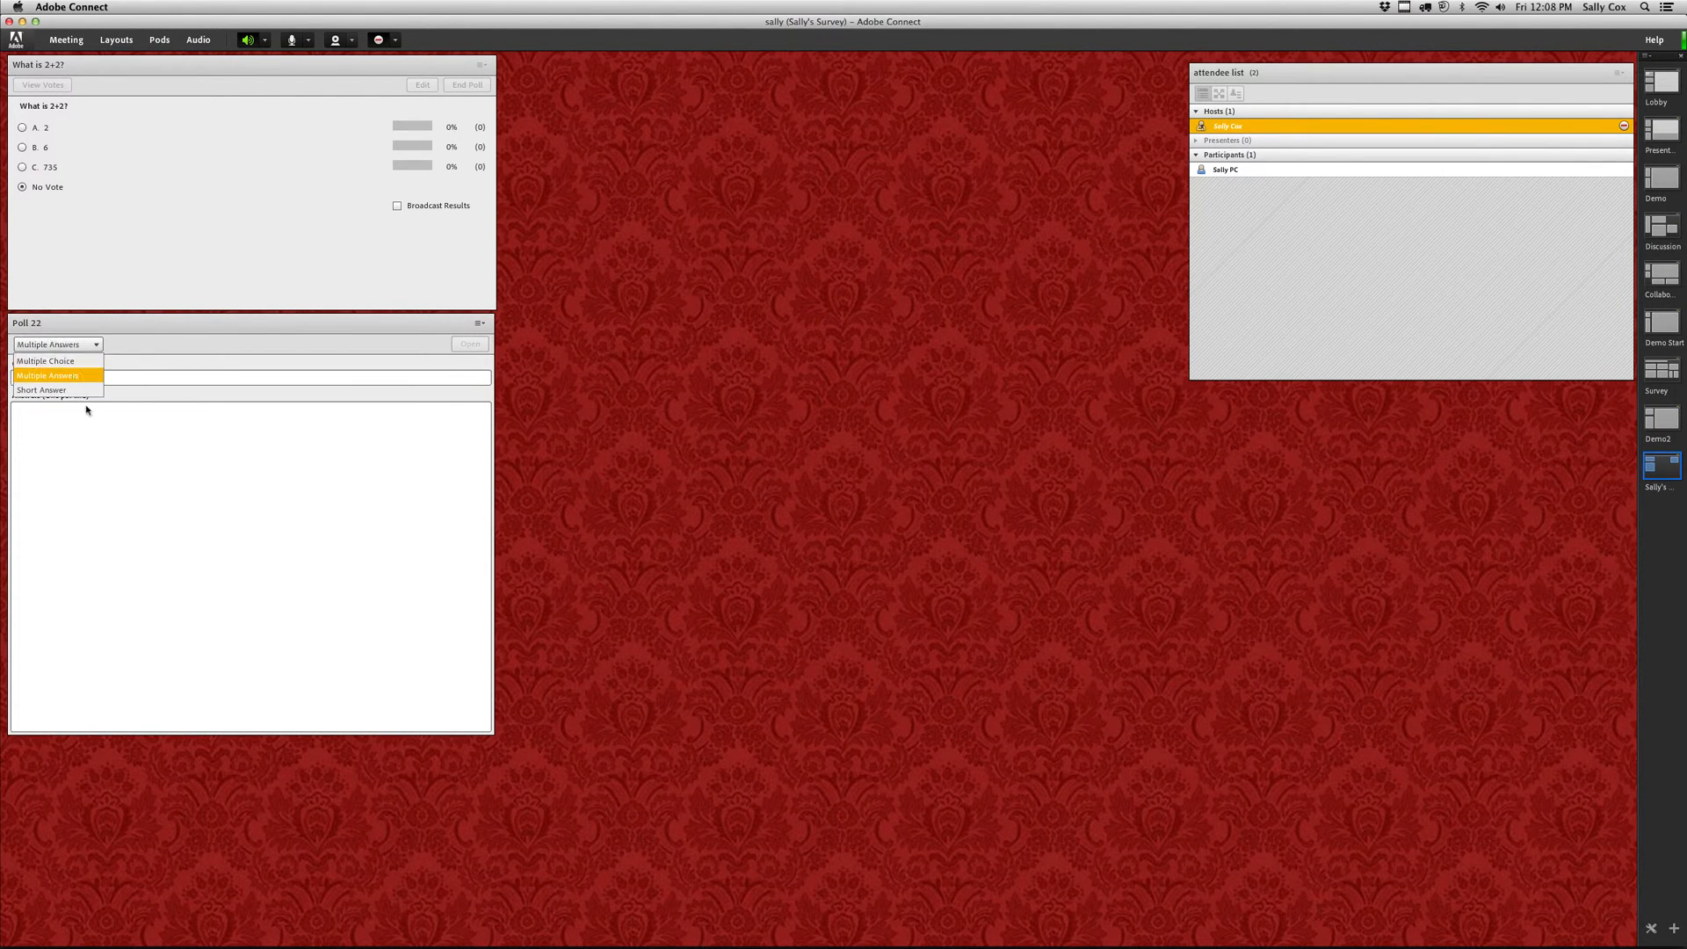
pyautogui.click(48, 373)
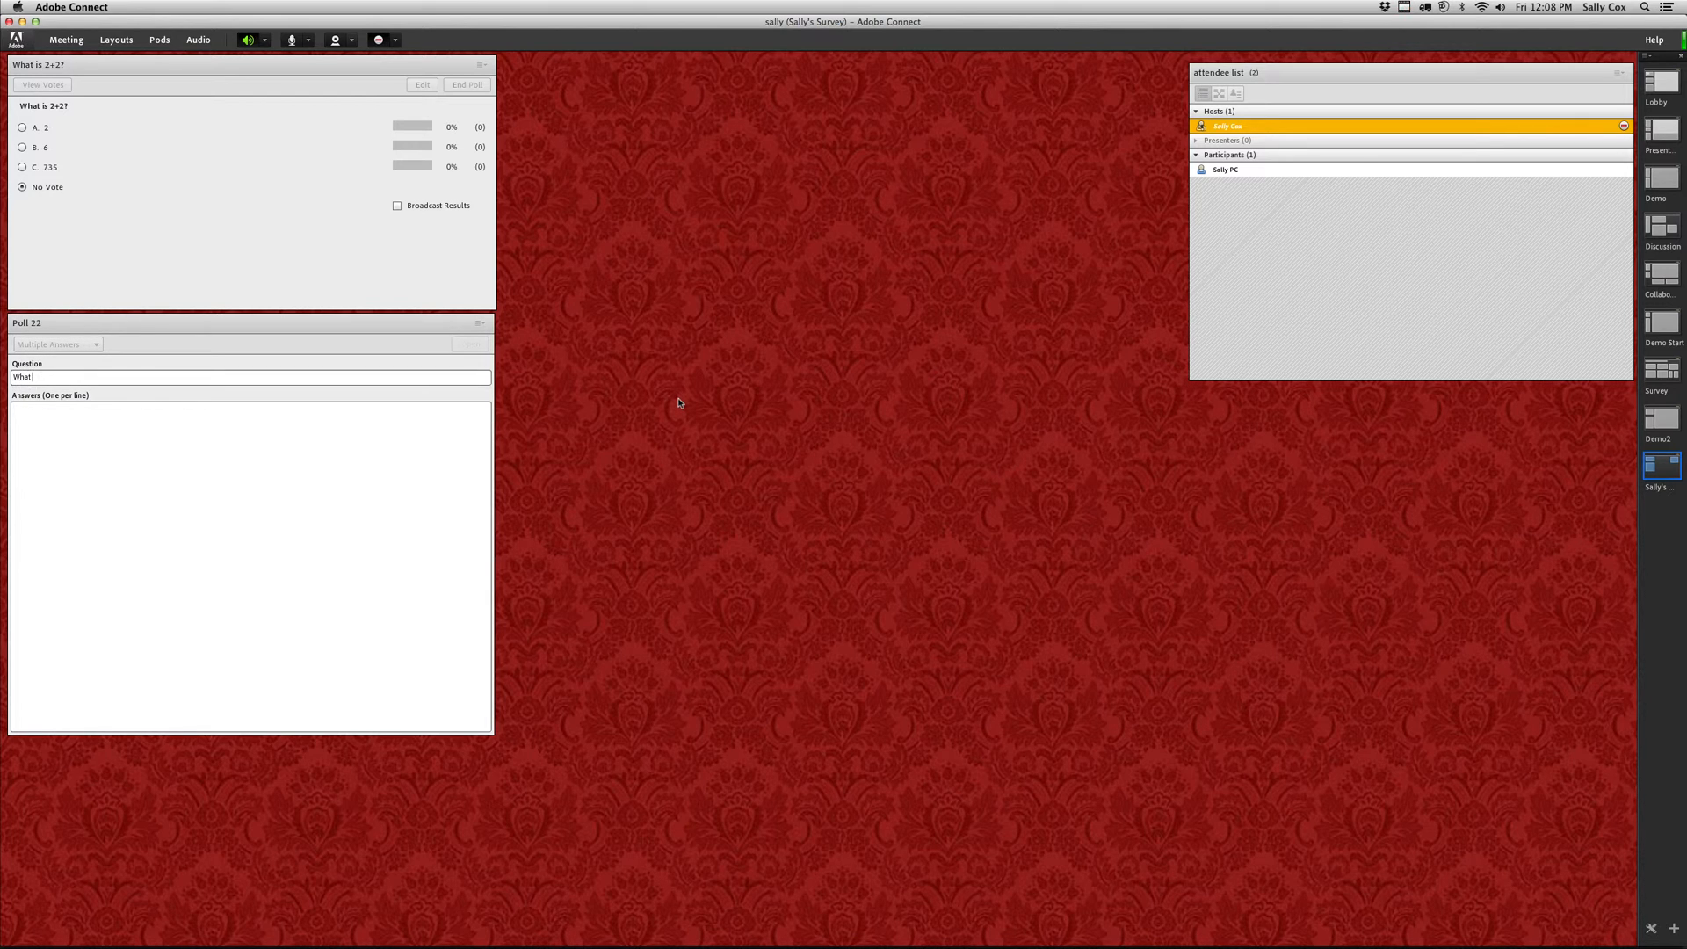
pyautogui.write('What colors are in Nature?')
pyautogui.click(150, 433)
pyautogui.write('A')
pyautogui.write('rown')
pyautogui.click(23, 408)
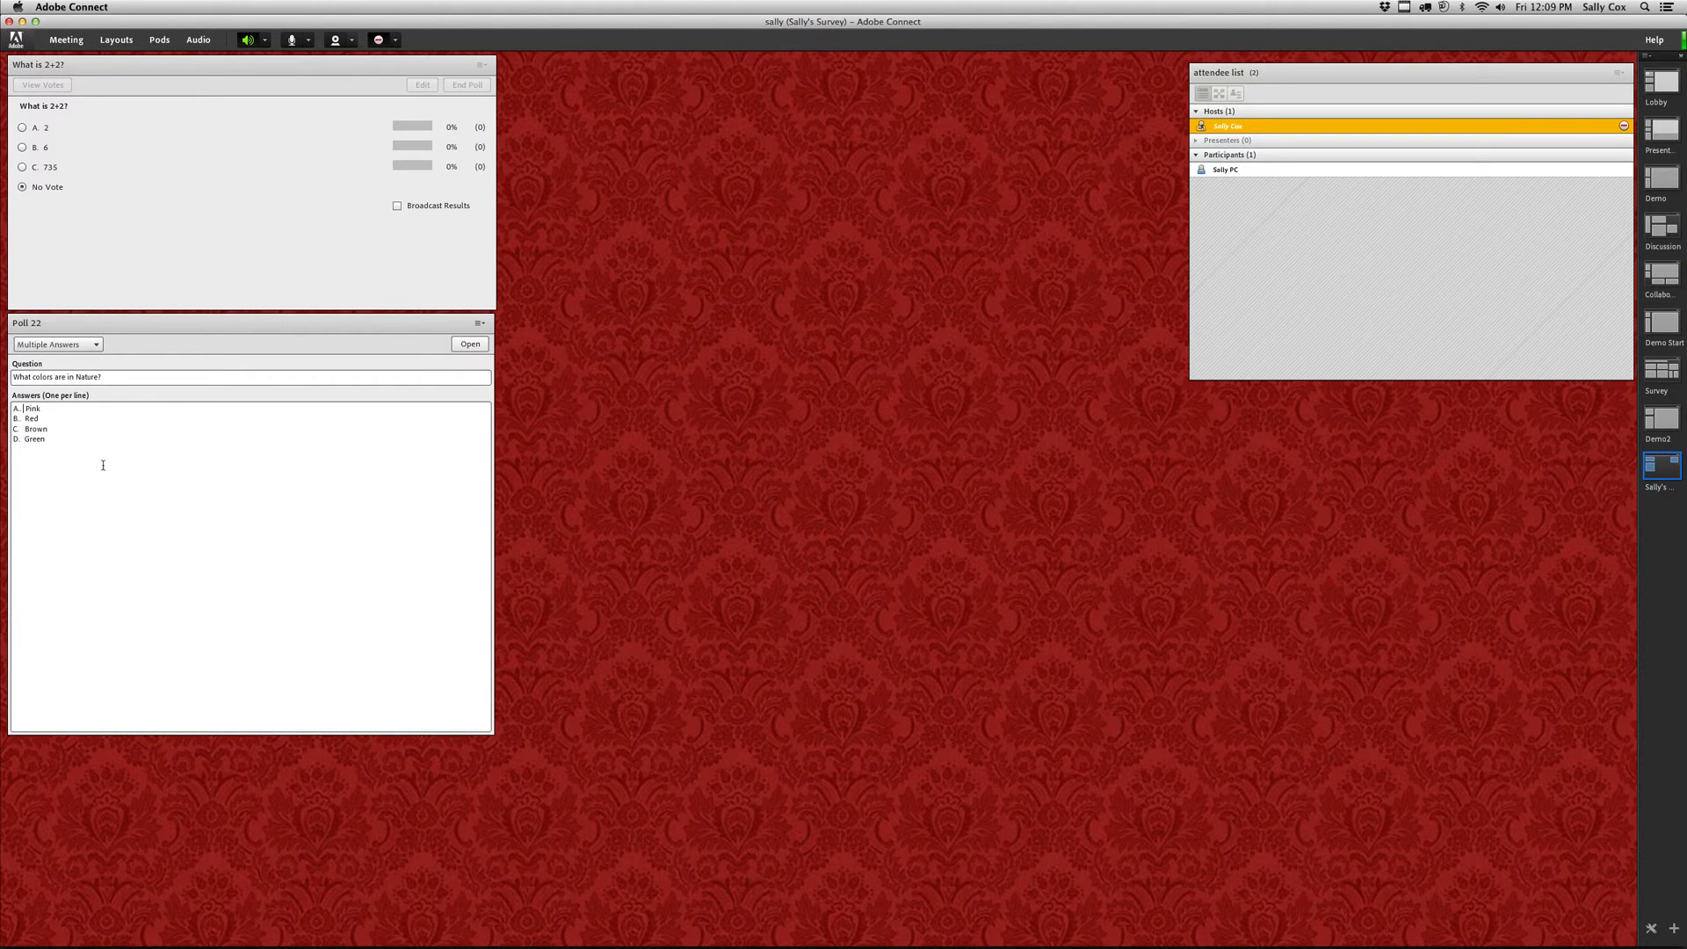
pyautogui.click(467, 346)
pyautogui.click(470, 343)
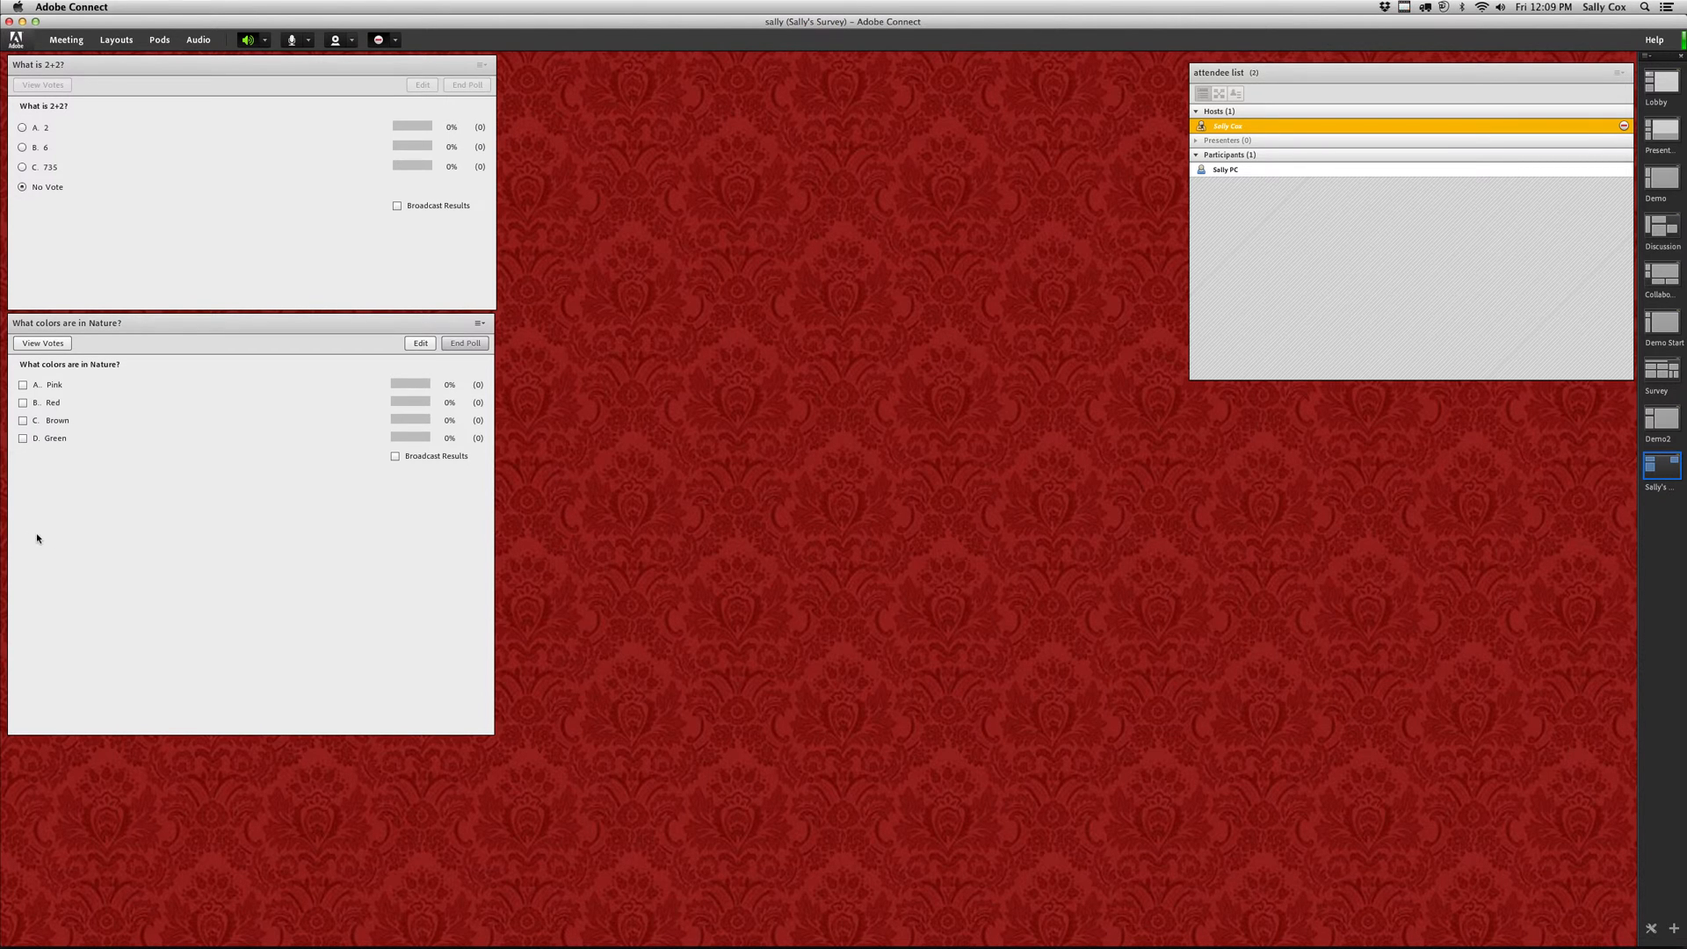
# - Add a third new poll pod and size it to sit between the "What is 2+2?" poll and the attendee list
pyautogui.click(159, 40)
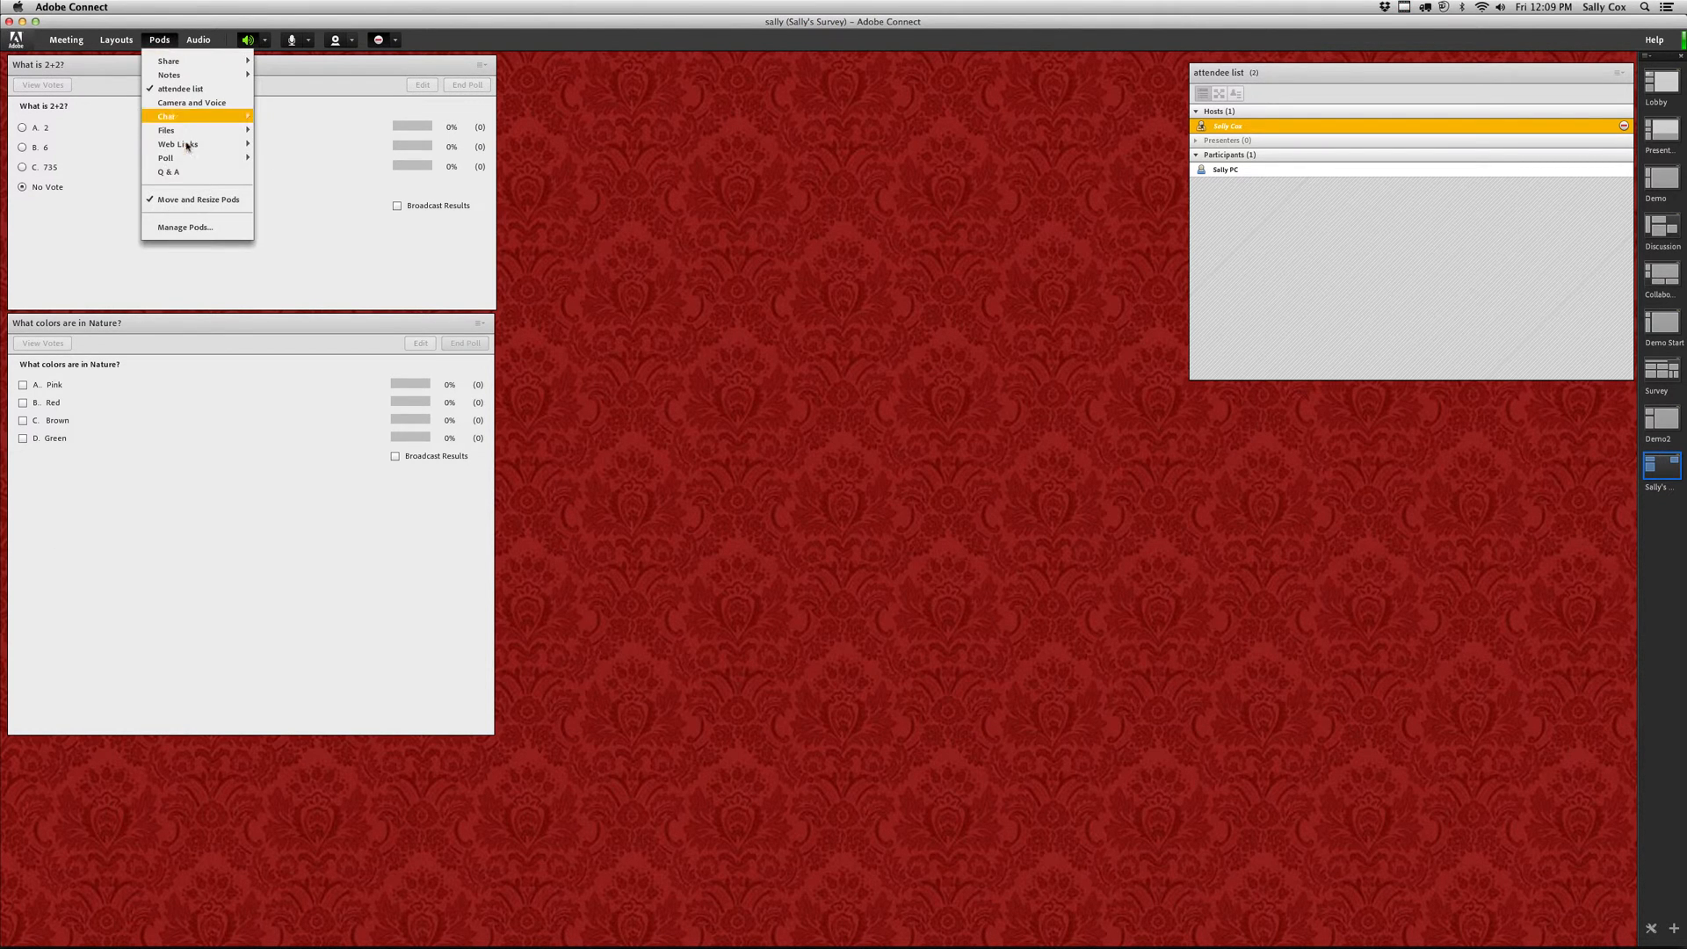
pyautogui.moveTo(187, 158)
pyautogui.click(287, 165)
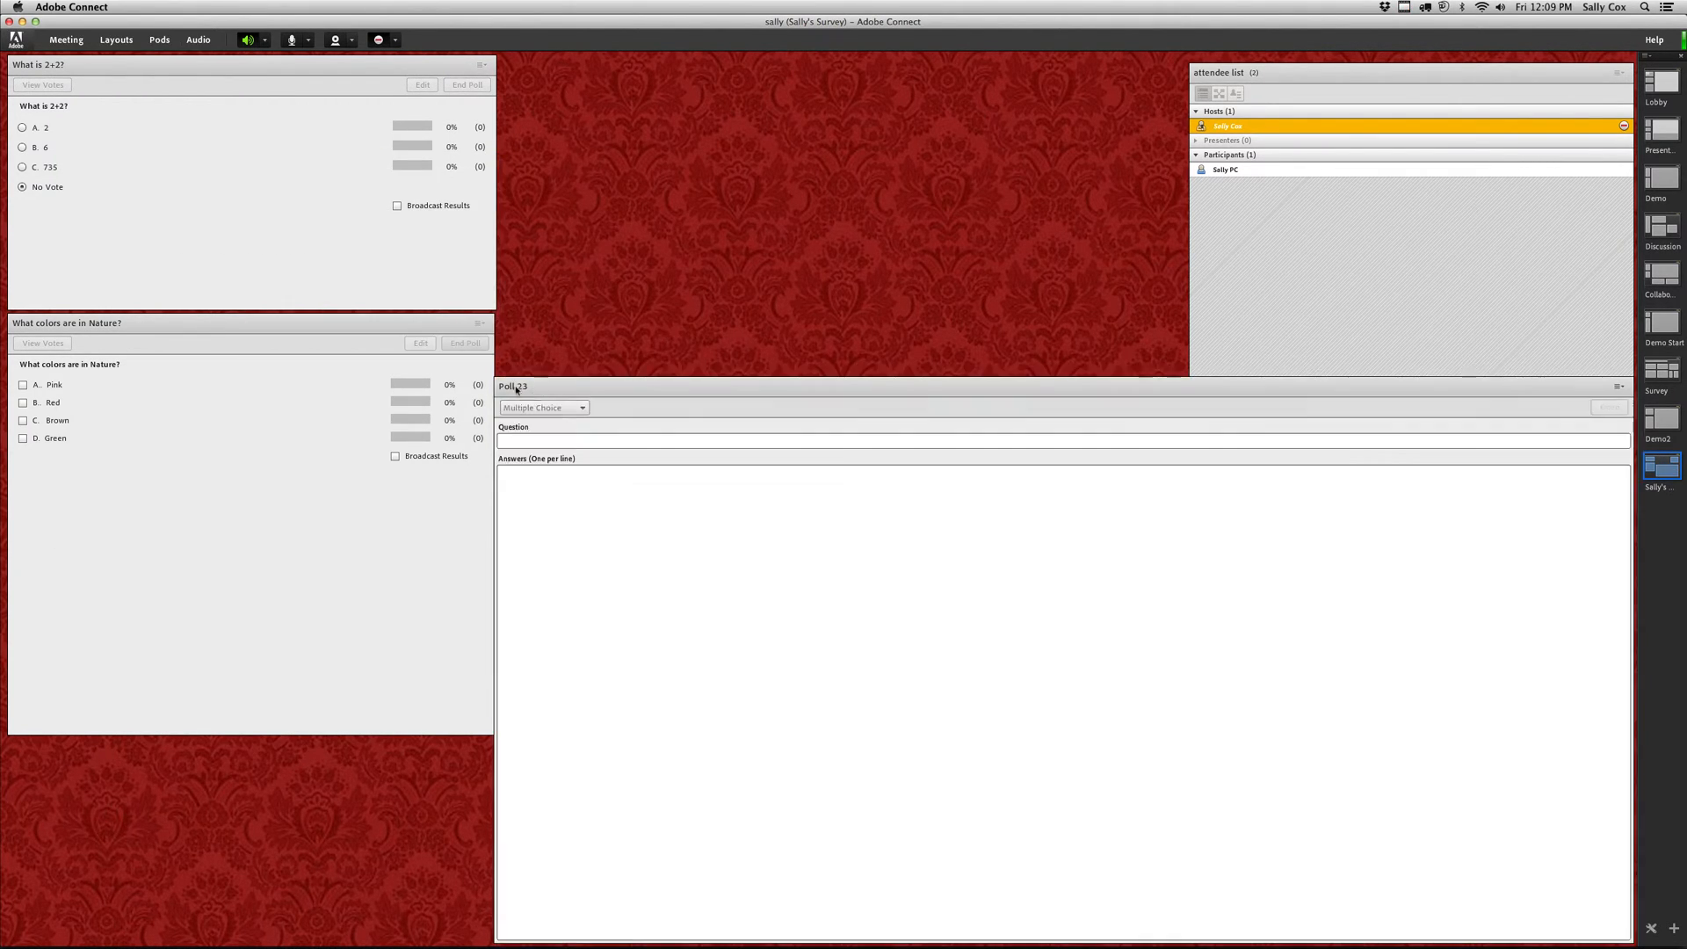
pyautogui.moveTo(498, 379); pyautogui.dragTo(532, 64)
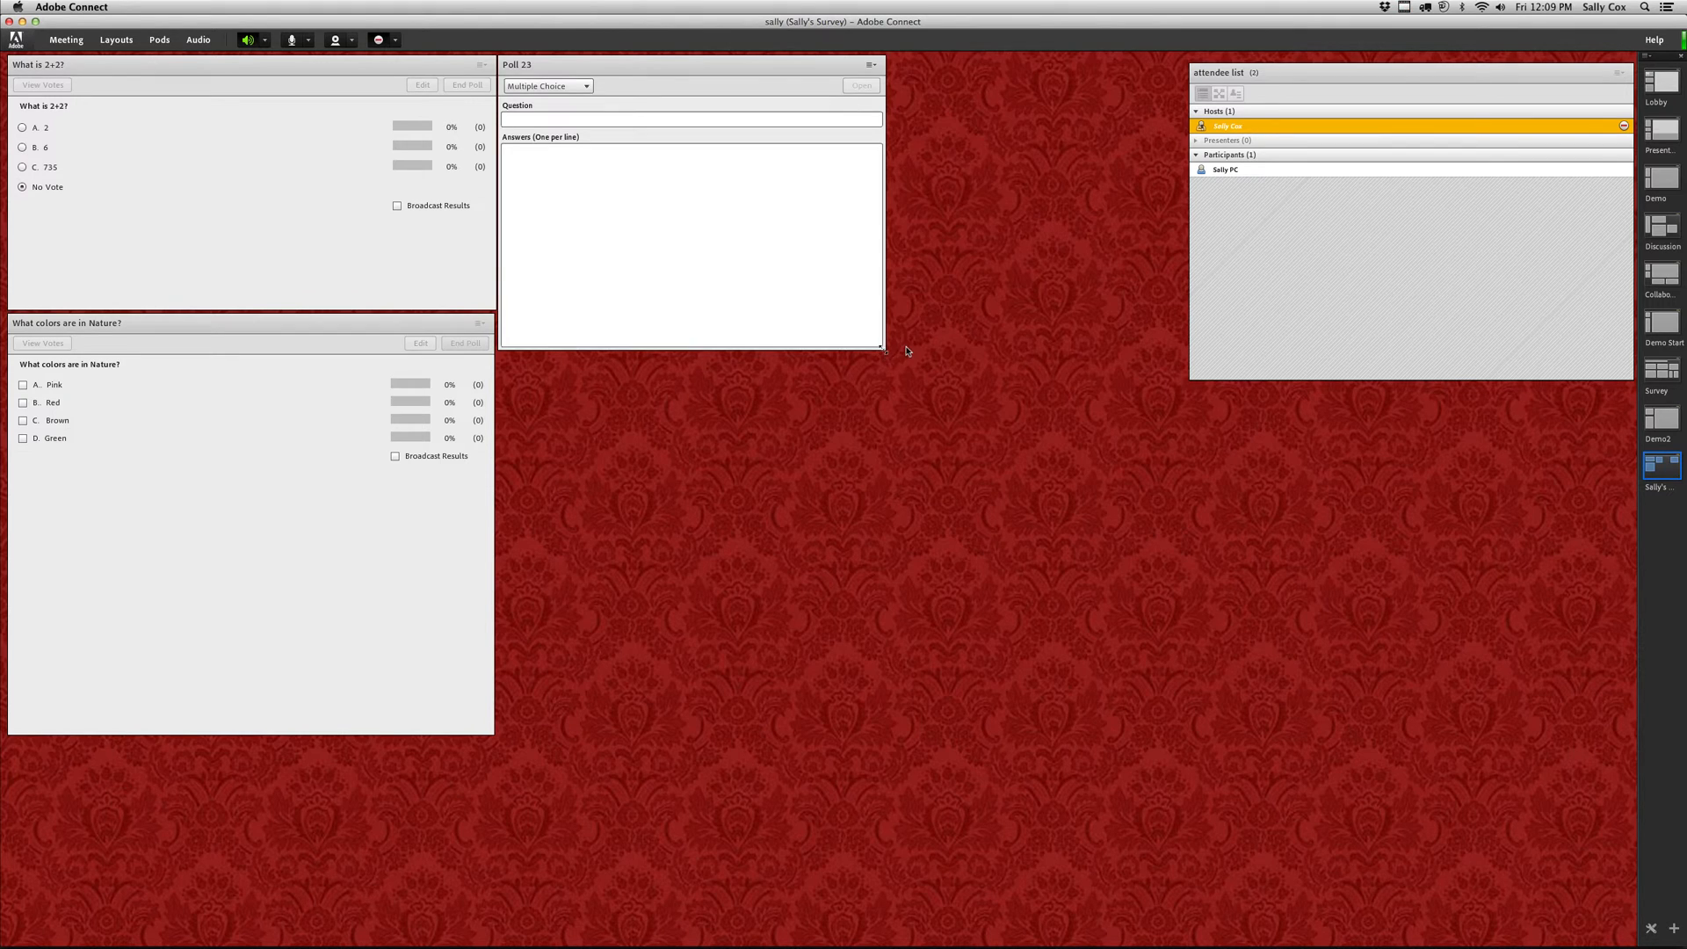
pyautogui.moveTo(881, 348); pyautogui.dragTo(1073, 371)
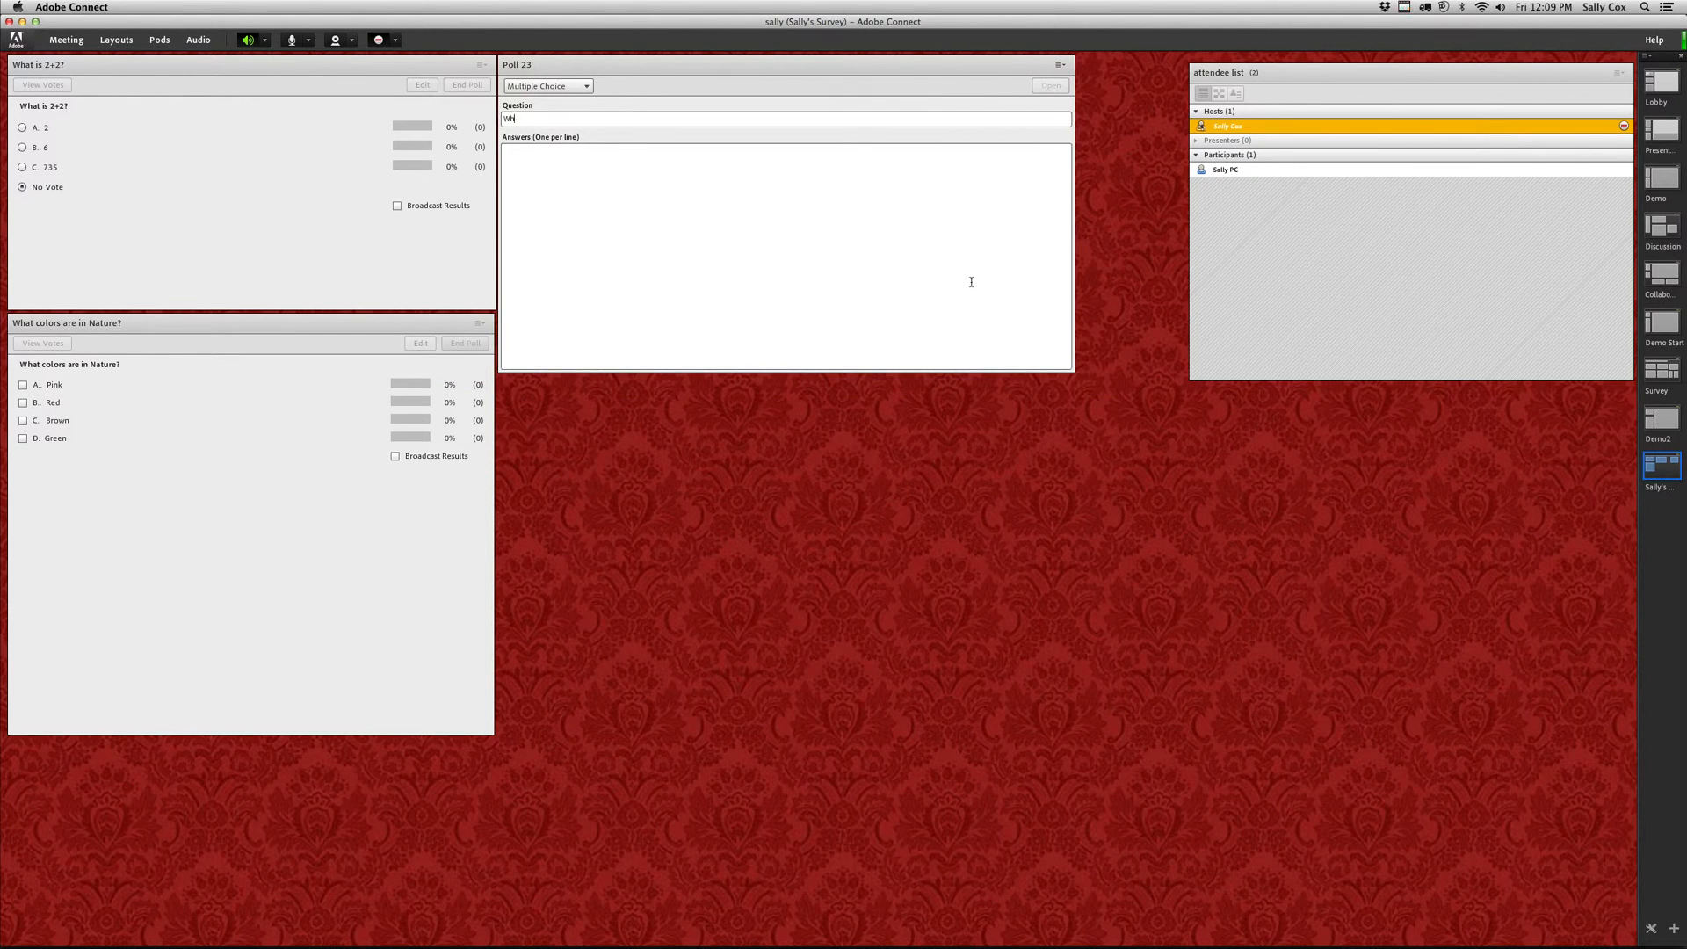
# - Open the third poll as Short Answer with the question "What is one concept from today's course you found helpful?"
pyautogui.write("one concept from today's course you found helpful?")
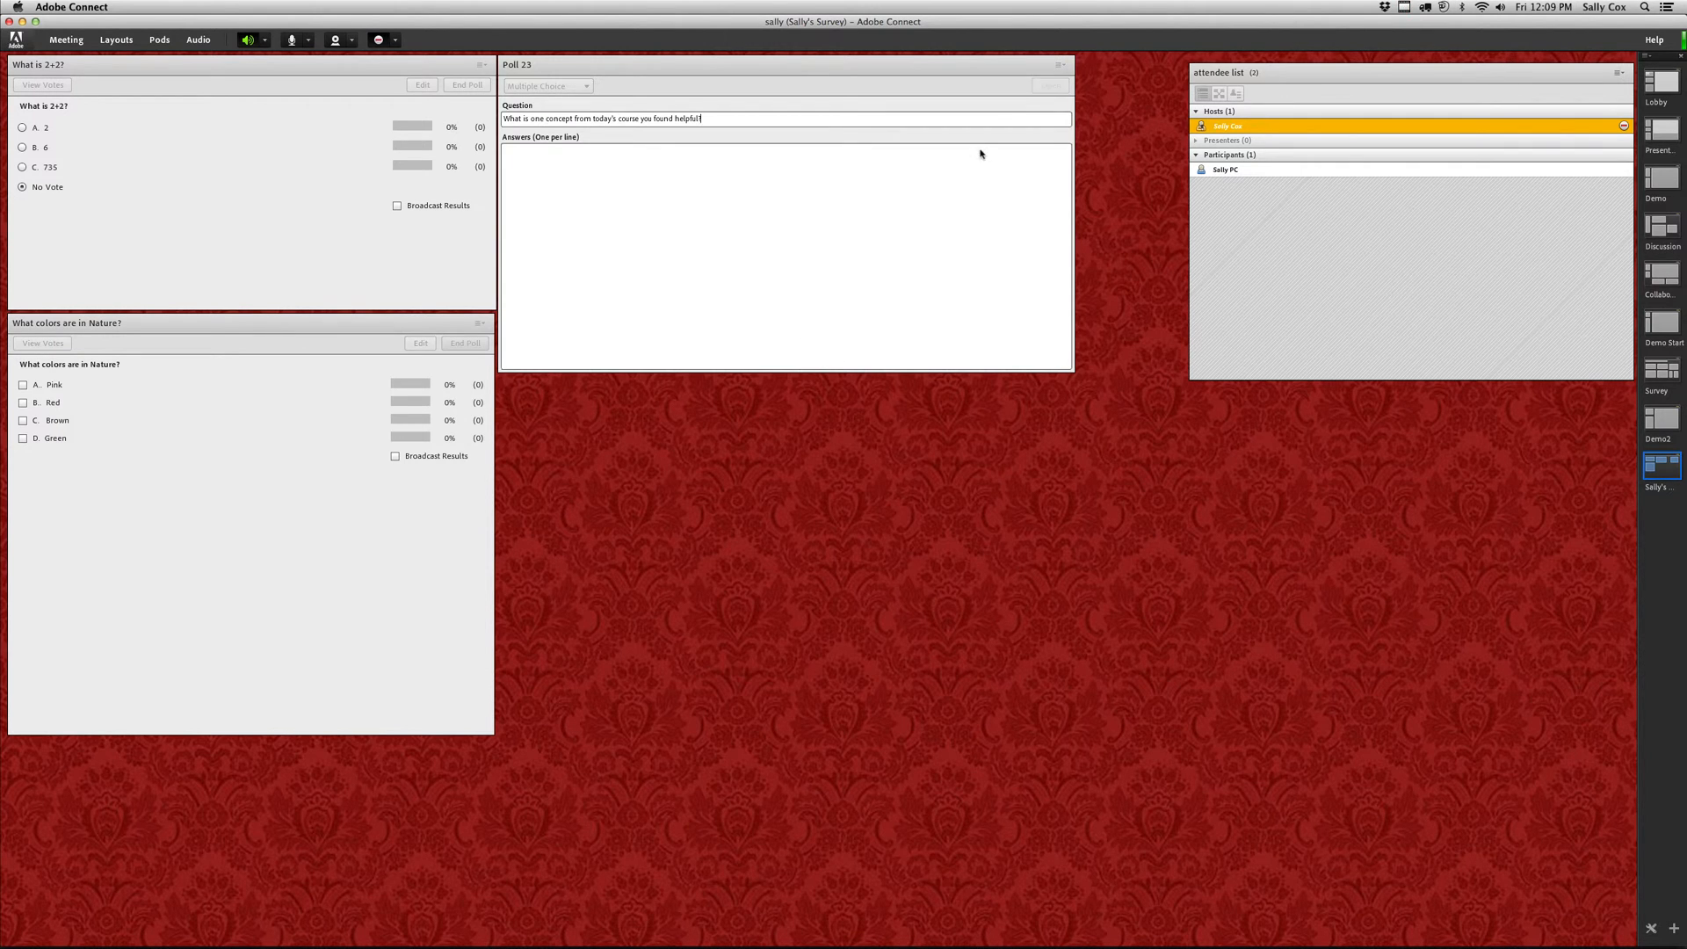
pyautogui.click(559, 87)
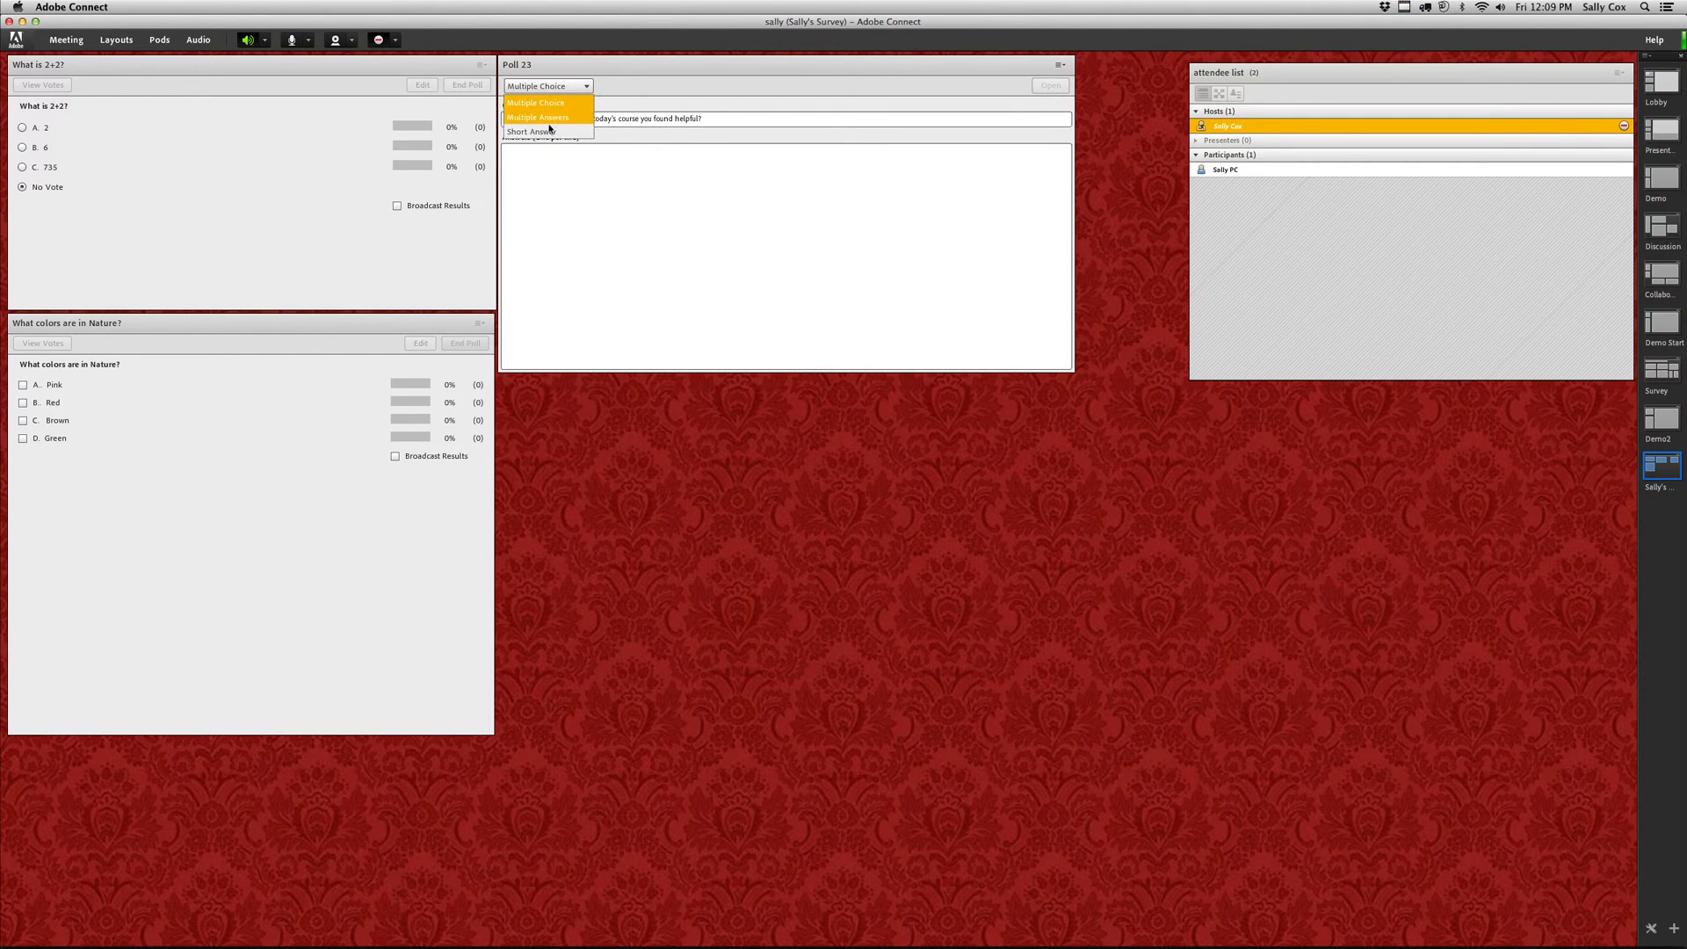
pyautogui.click(552, 127)
pyautogui.click(1051, 88)
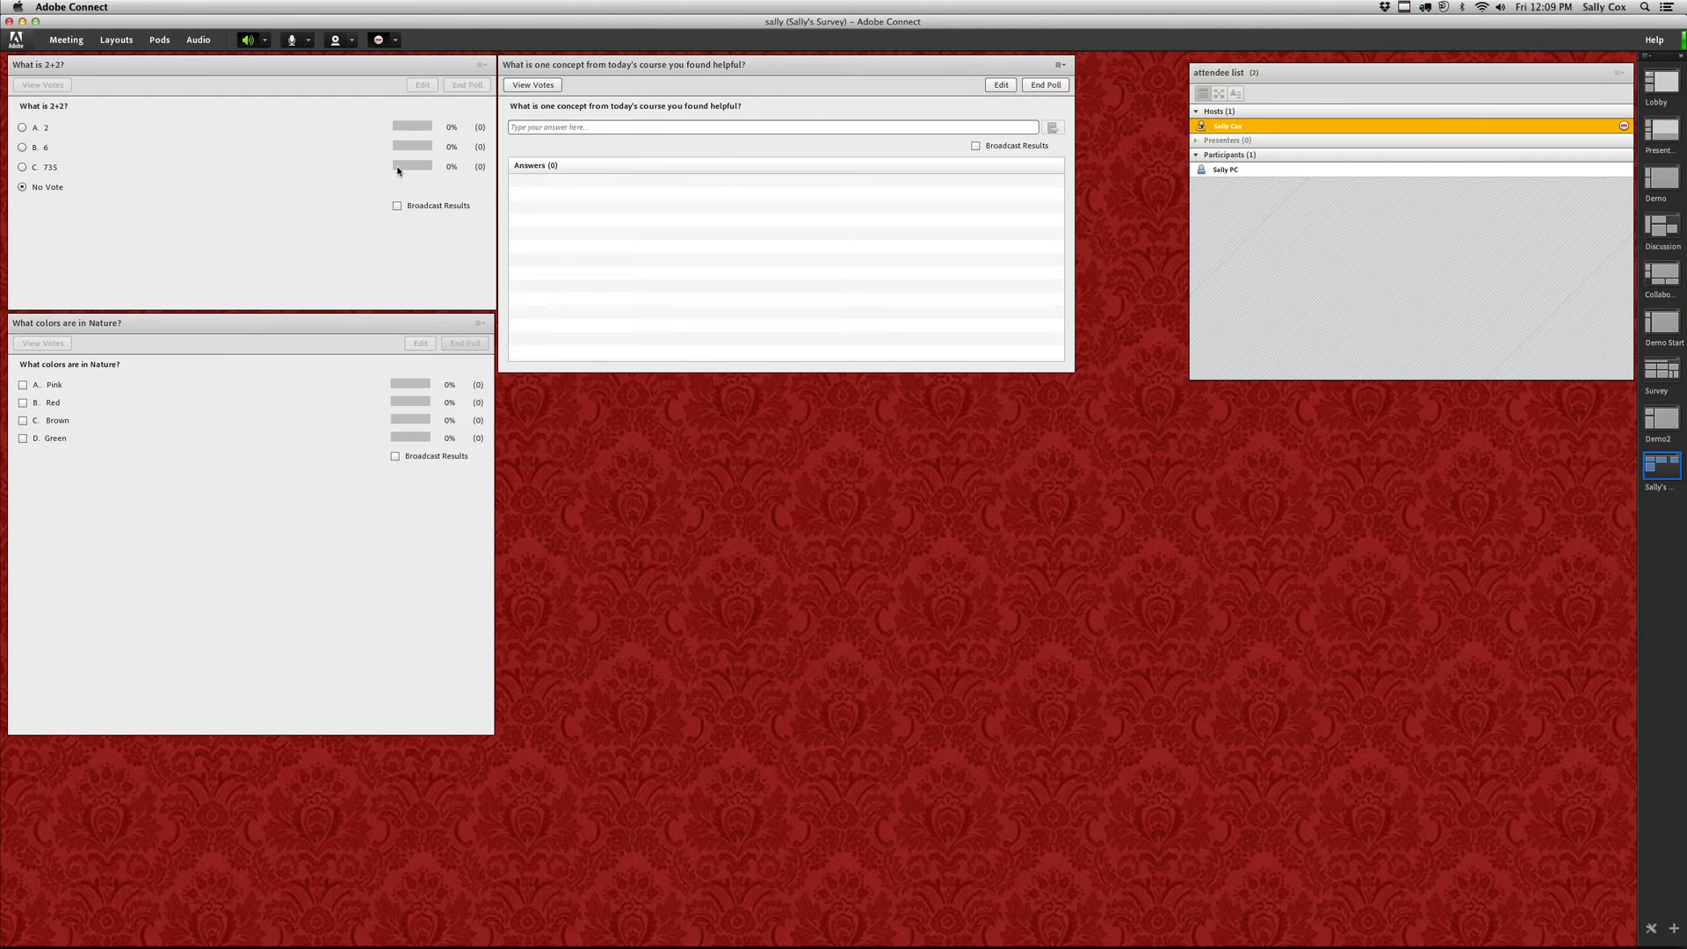
# - Vote B. 6 in the "What is 2+2?" poll and B. Red in the "What colors are in Nature?" poll
pyautogui.click(381, 534)
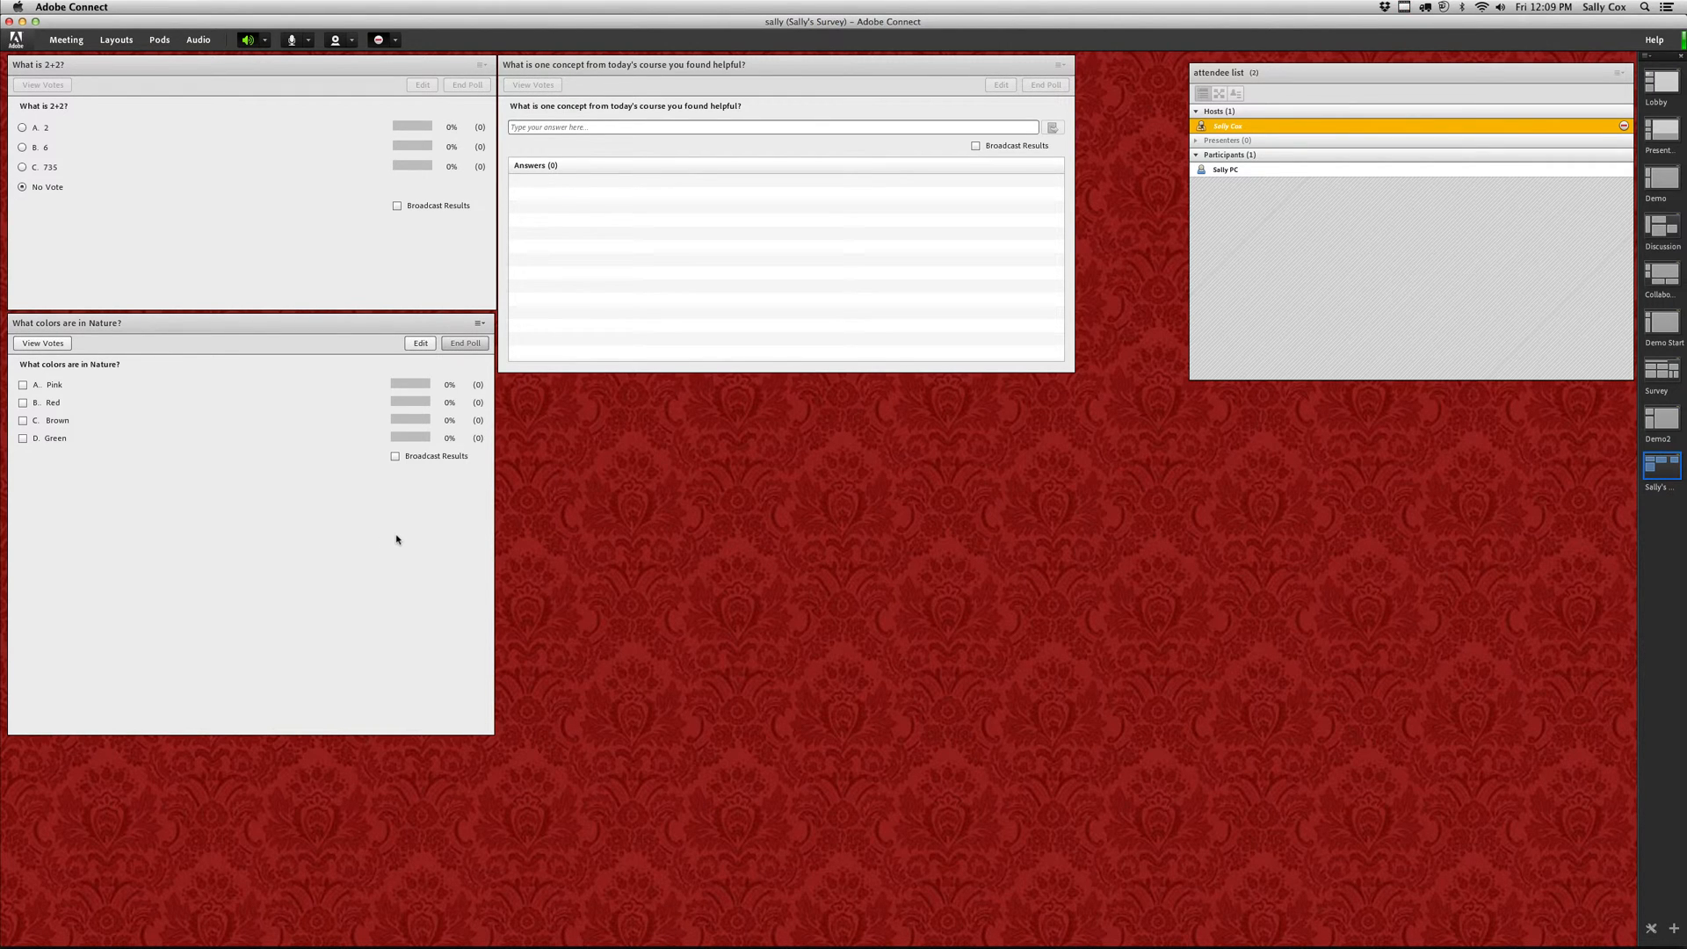
pyautogui.click(22, 148)
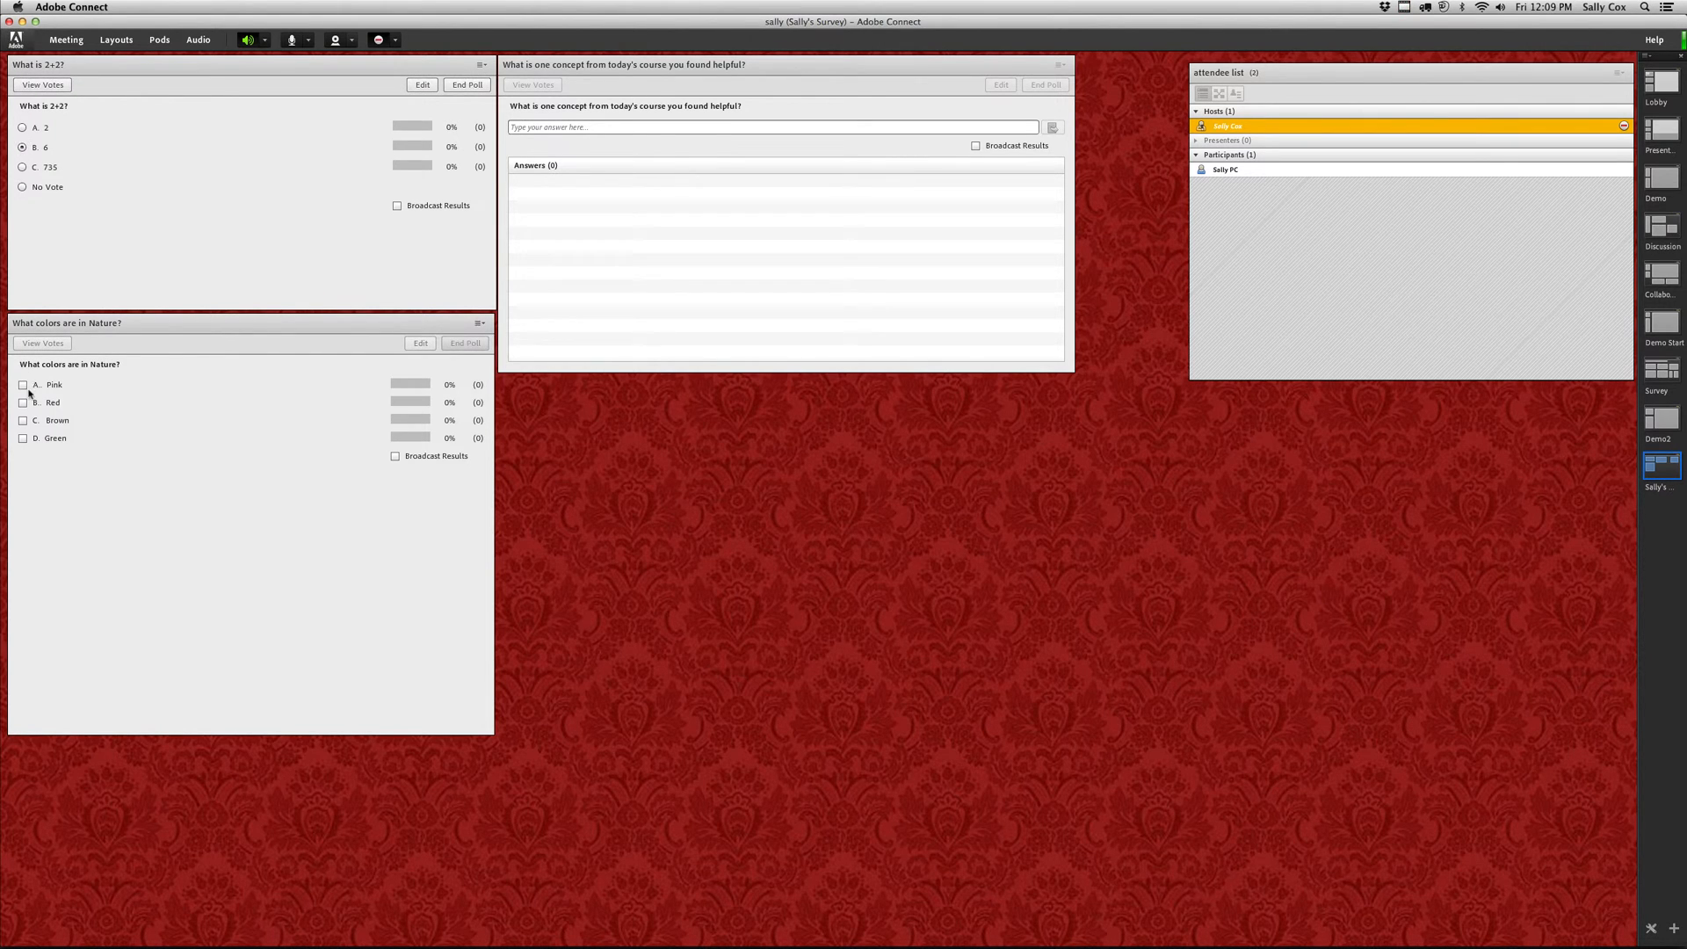
pyautogui.click(23, 403)
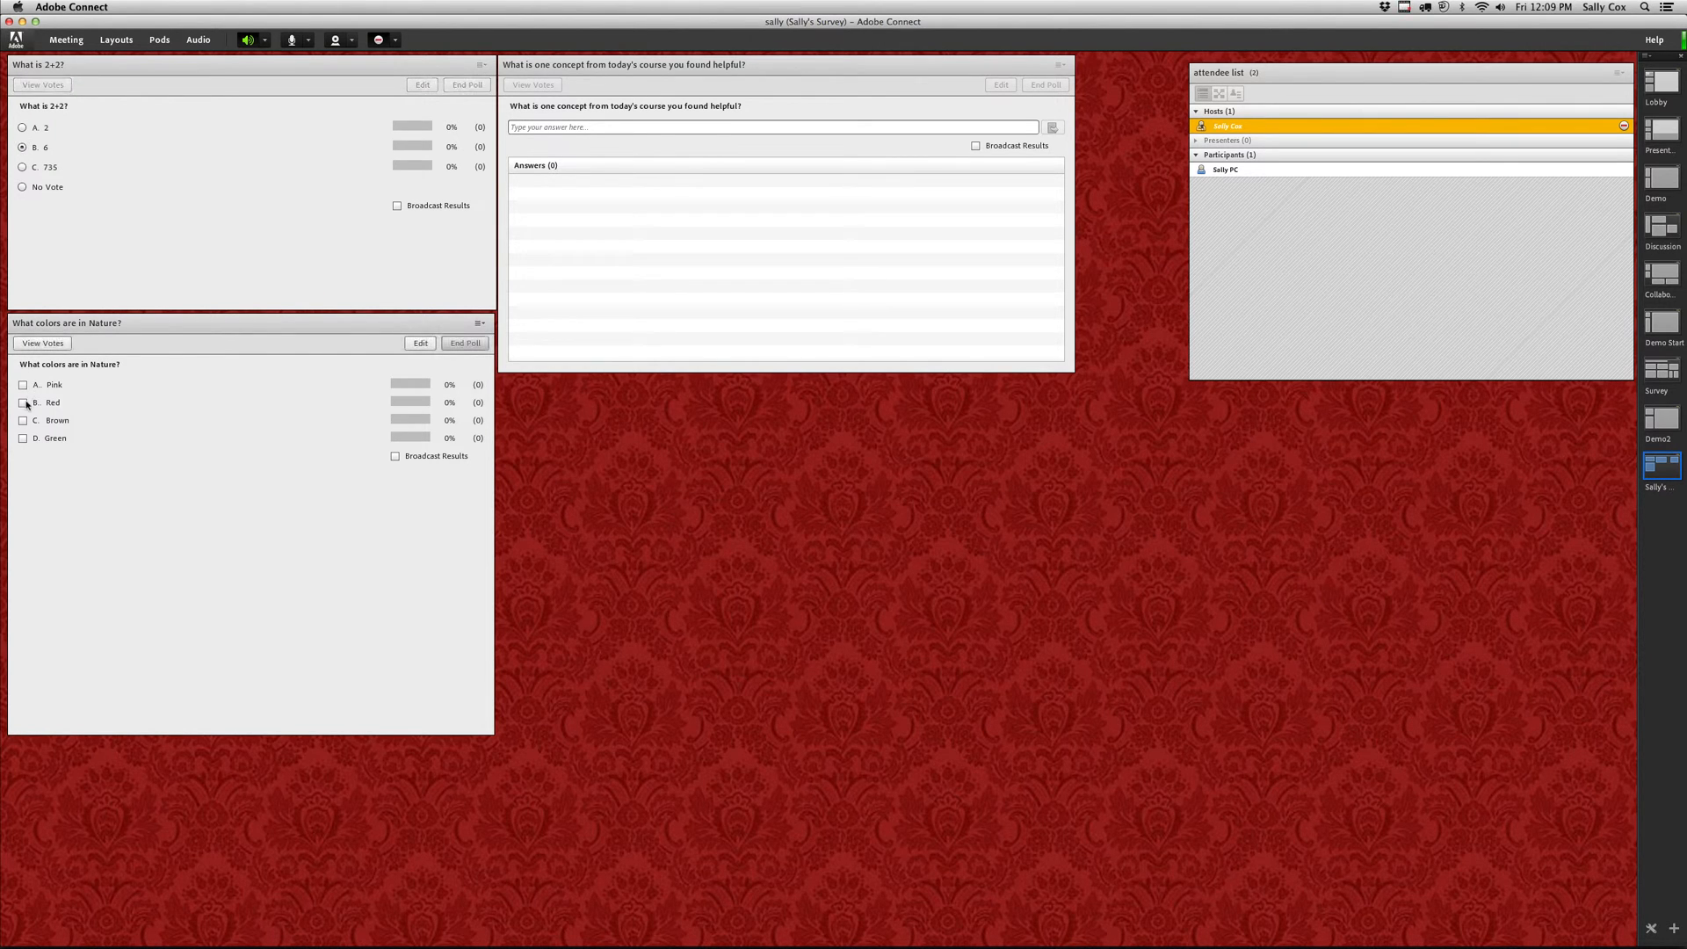
# - Submit the answer "That first thing you said." in the short-answer poll about a helpful concept from today's course
pyautogui.click(538, 128)
pyautogui.write('1hat')
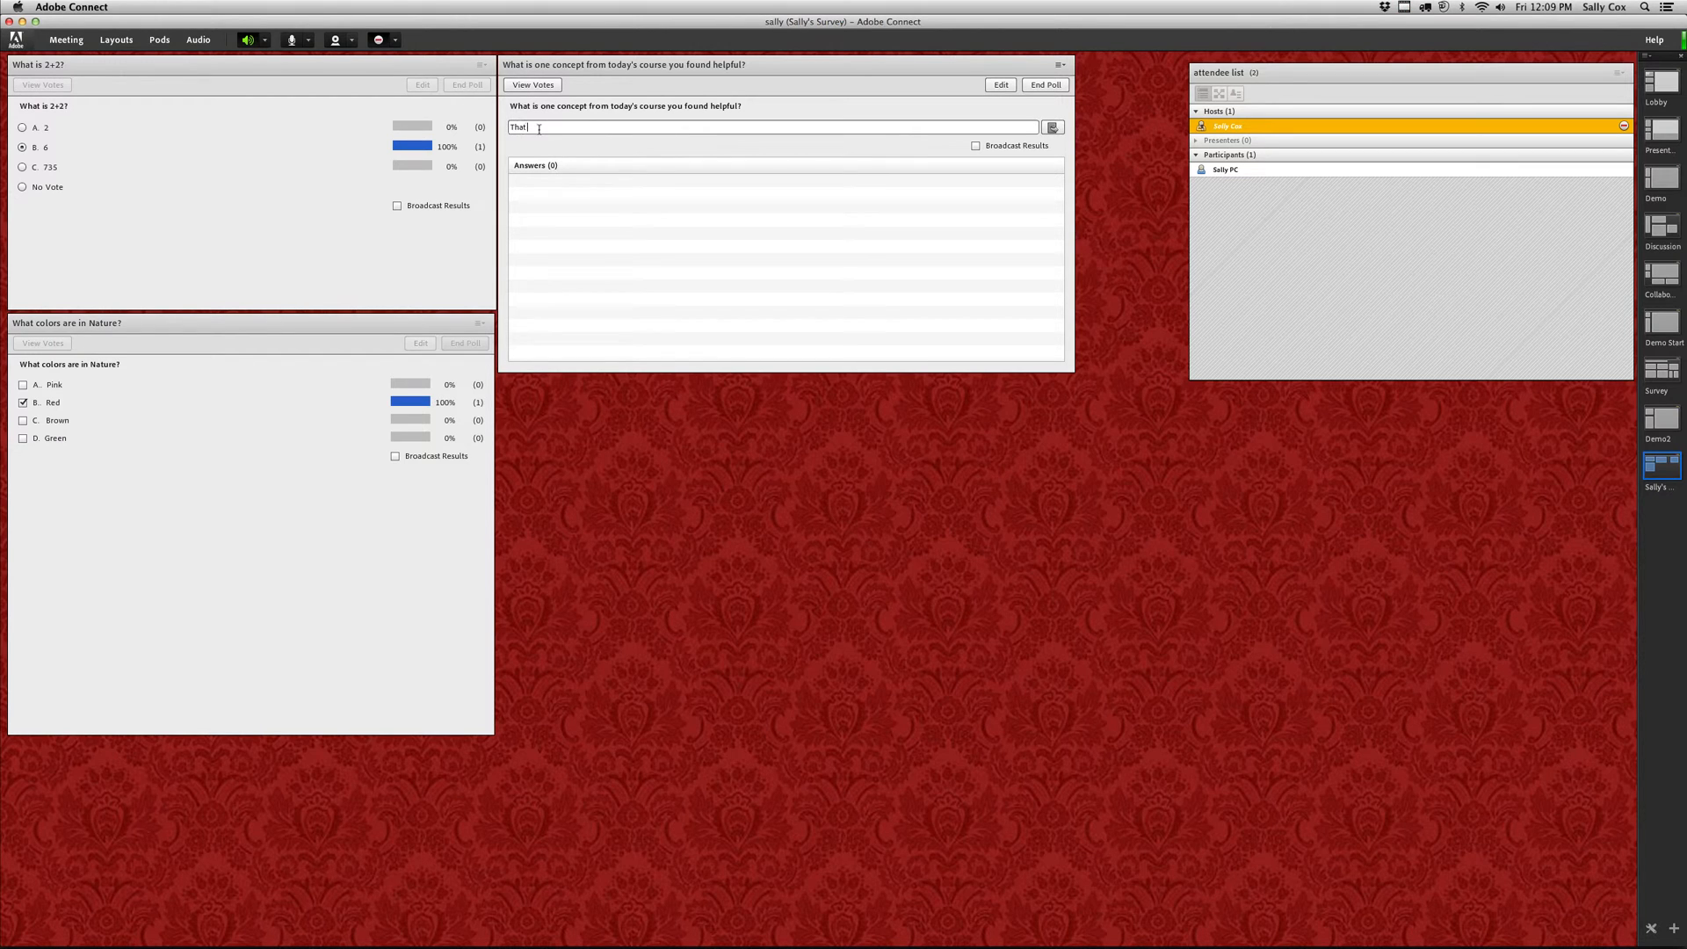
pyautogui.write(' first thing you said.')
pyautogui.press('Return')
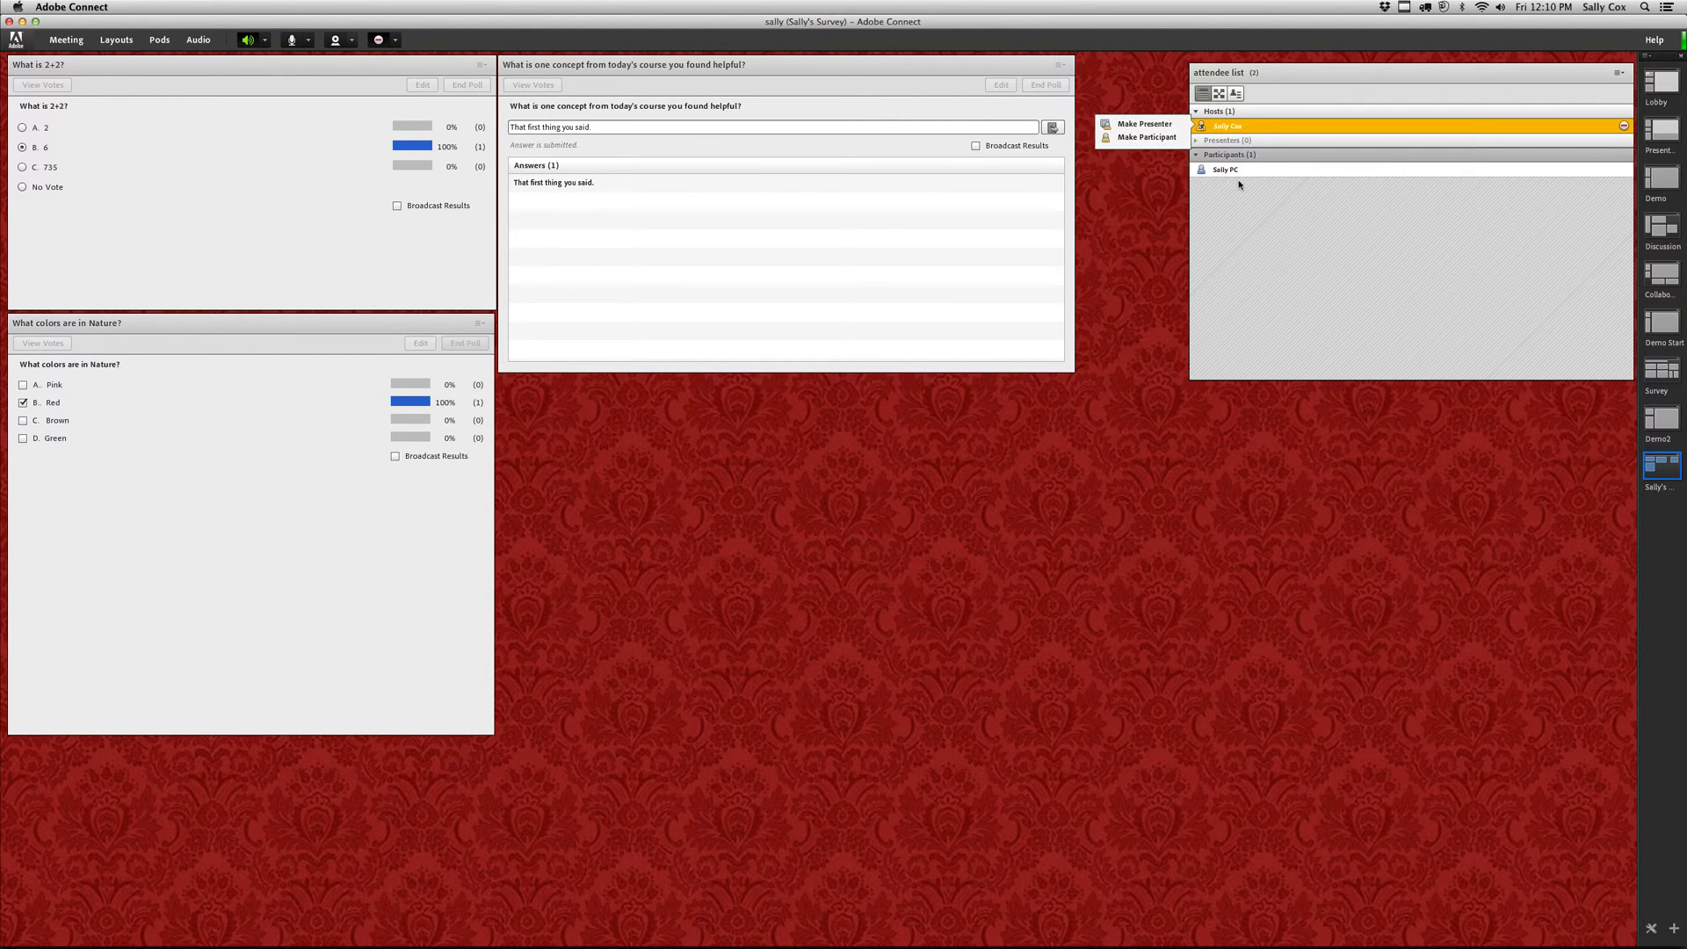
# - Demote the host's own attendee entry to participant to check the polls from that role, and return it to Hosts
pyautogui.click(1160, 139)
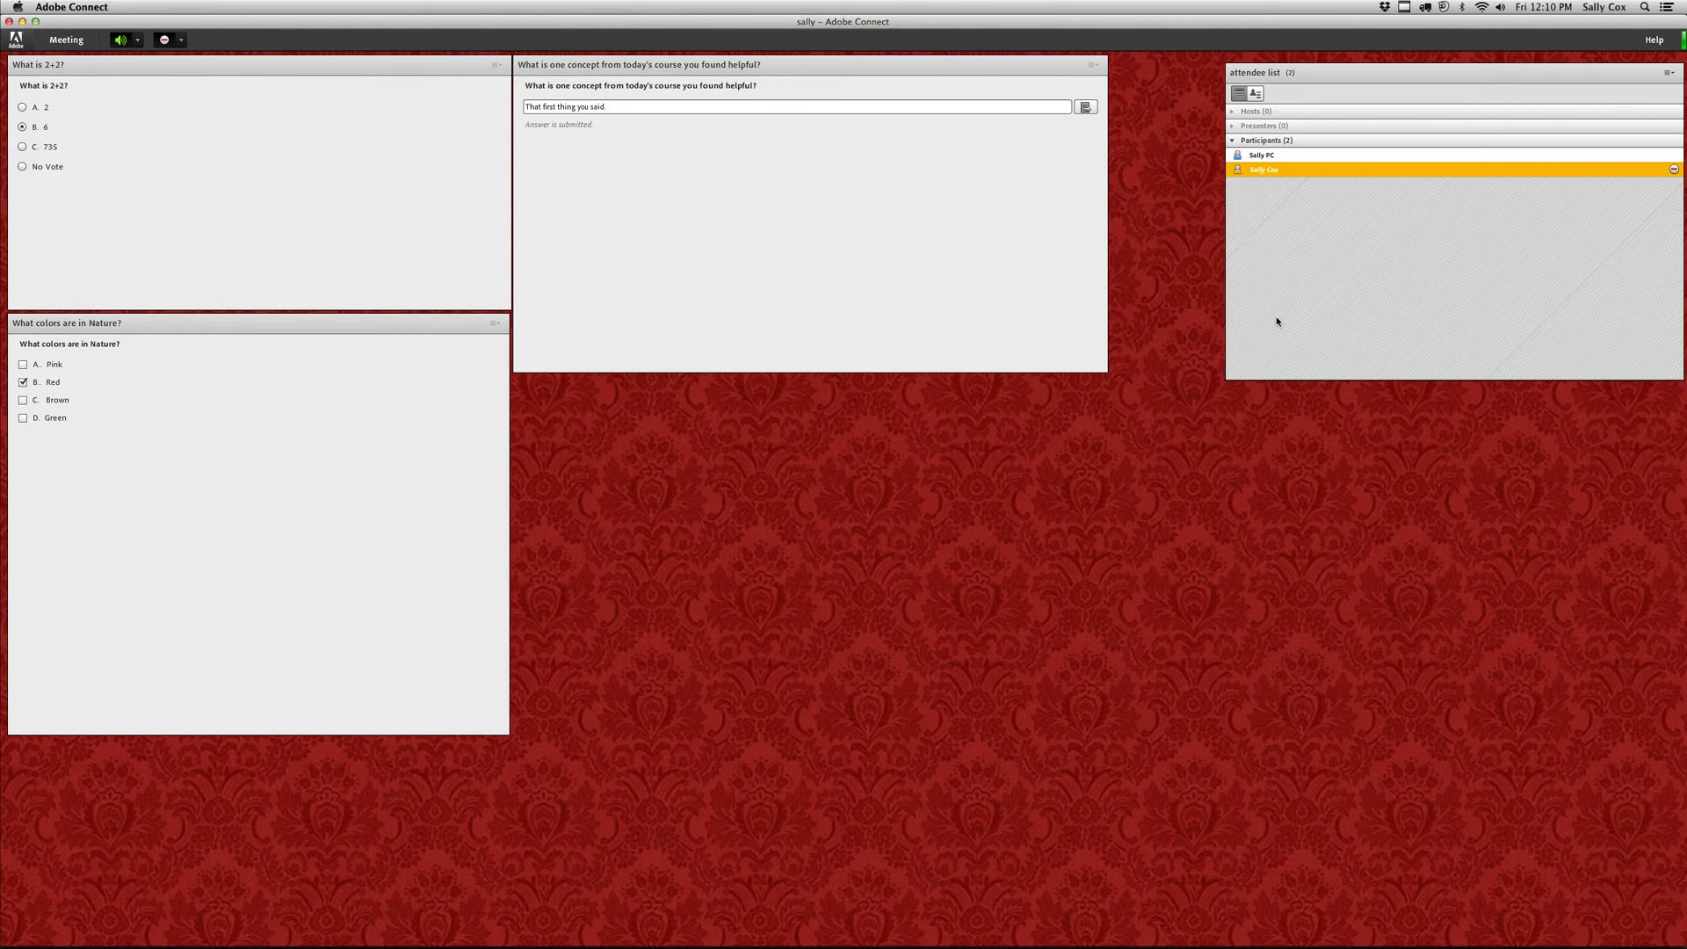
pyautogui.moveTo(1292, 167); pyautogui.dragTo(1308, 121)
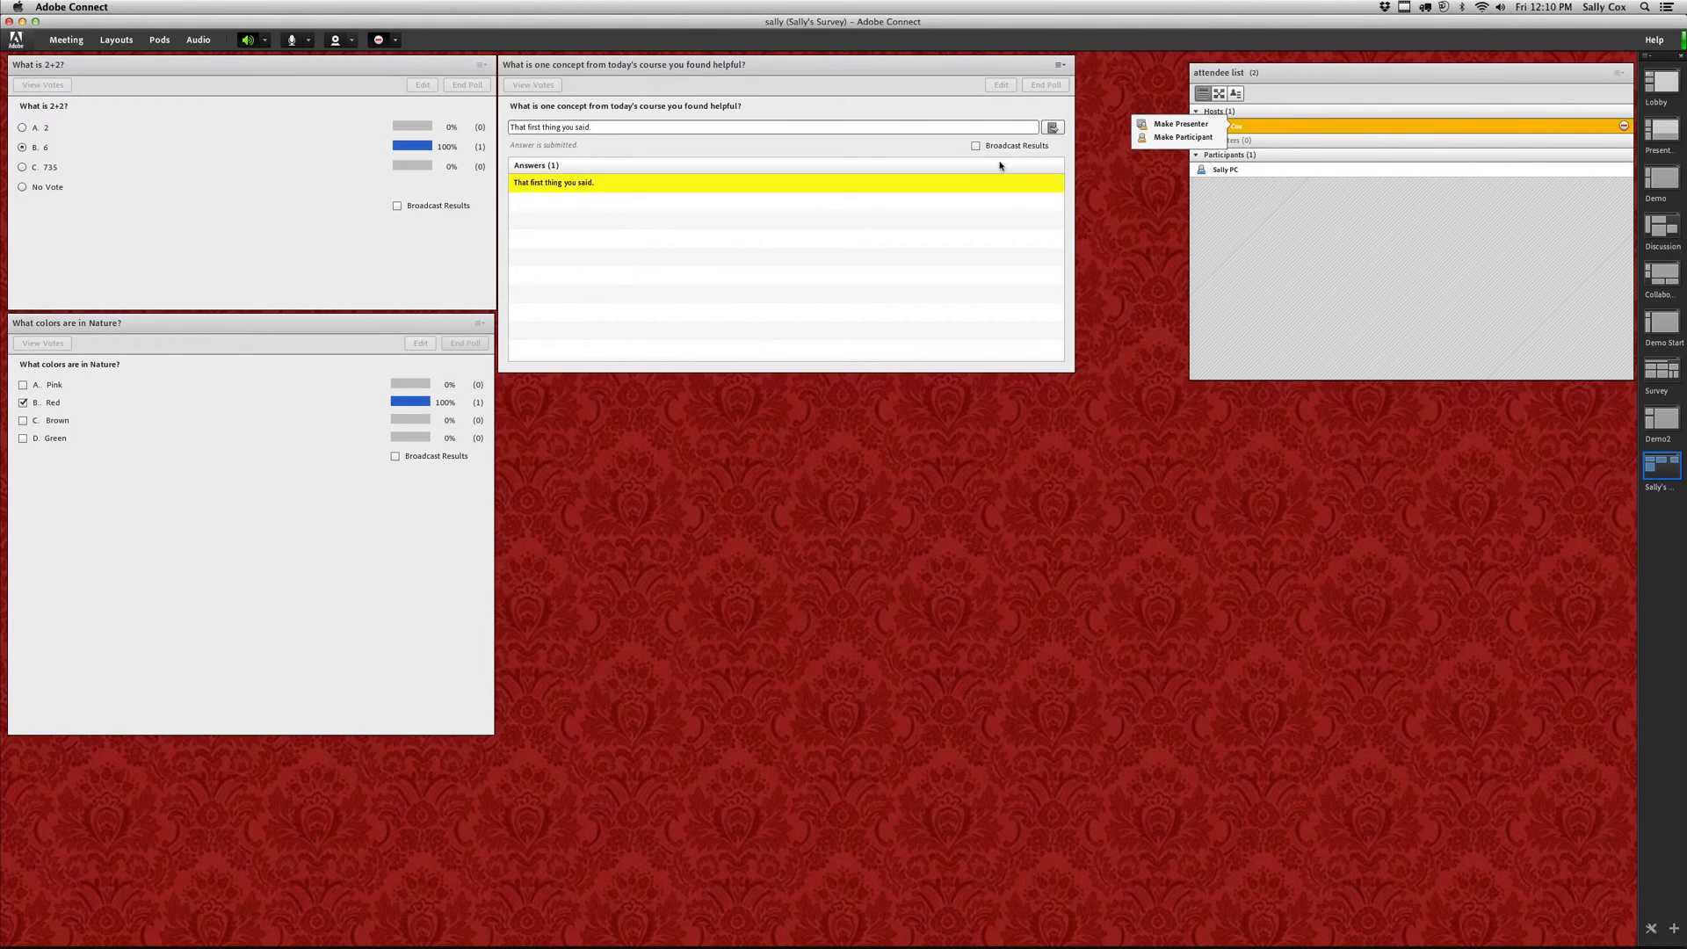
# - Turn on Broadcast Results for the short-answer poll, the "What is 2+2?" poll and the "What colors are in Nature?" poll
pyautogui.click(976, 145)
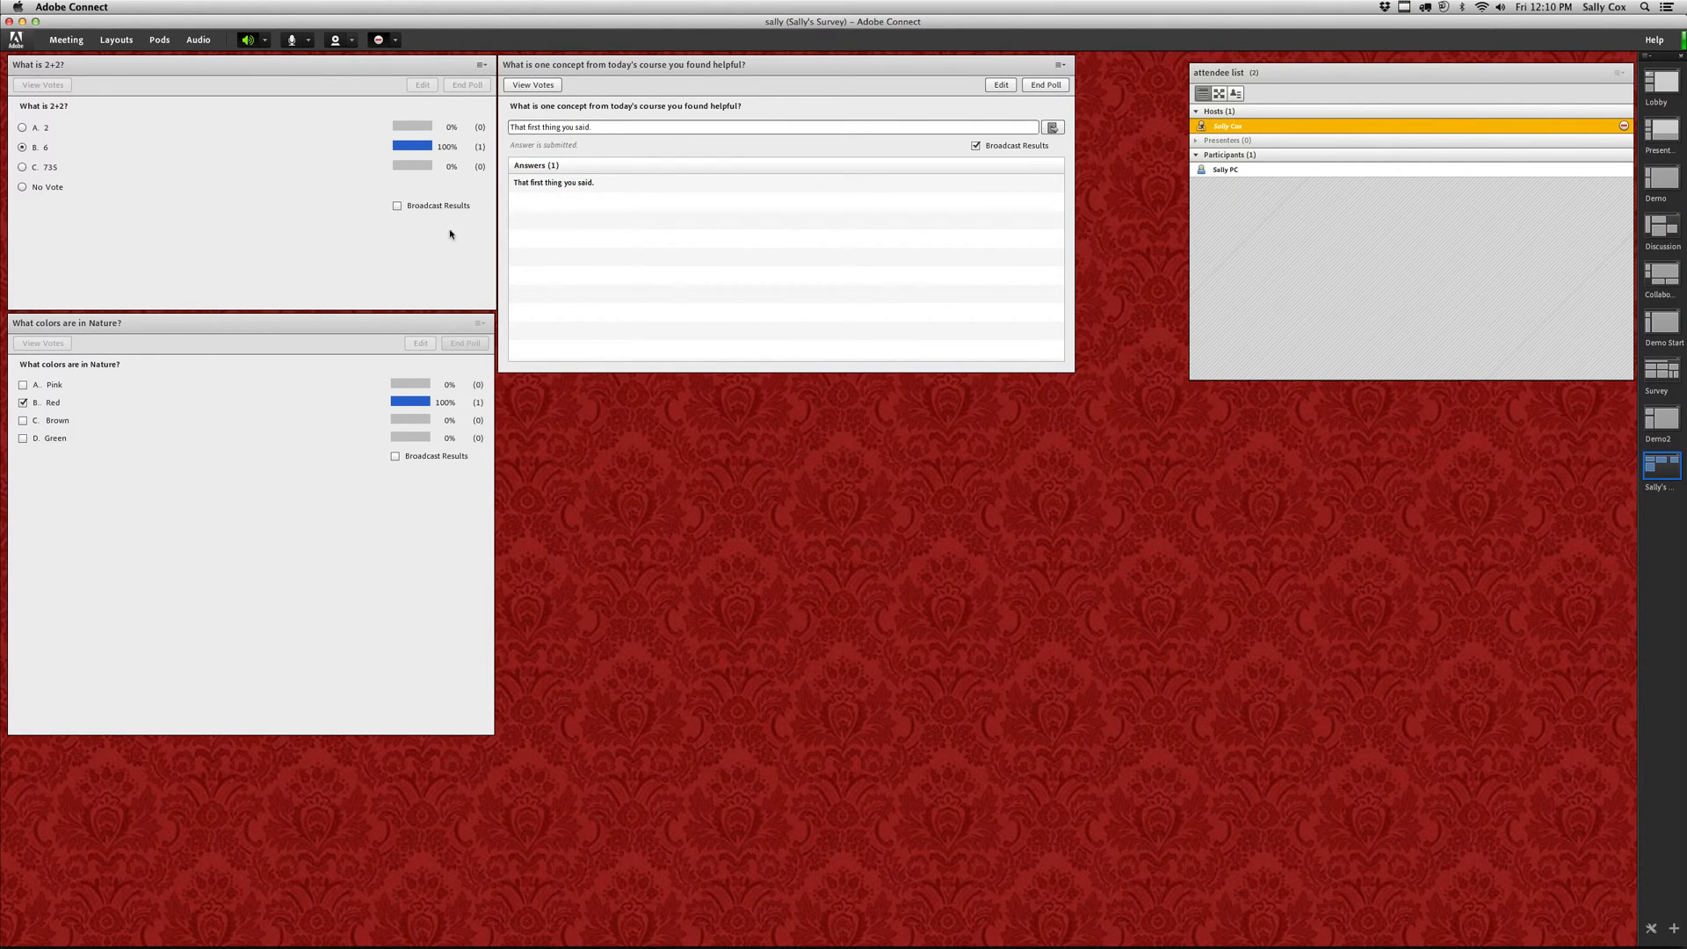
pyautogui.click(396, 456)
# - View the broadcast poll results as a participant by moving the host's own entry to Participants, and restore its host role
pyautogui.moveTo(1240, 130)
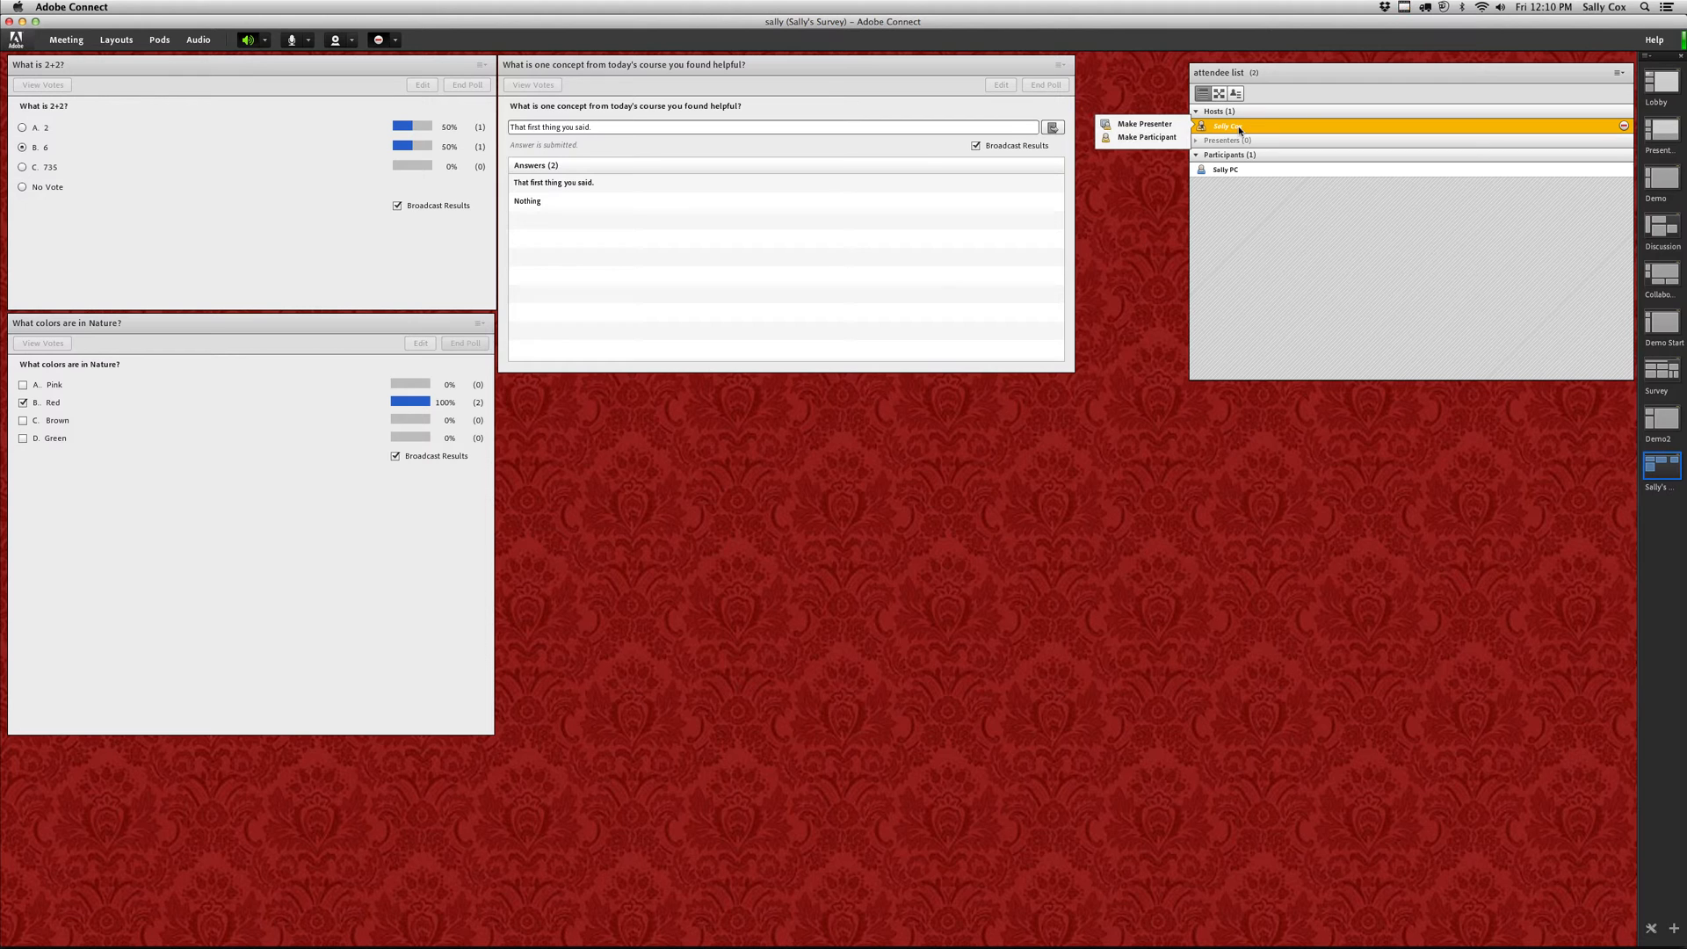
pyautogui.moveTo(1240, 136); pyautogui.dragTo(1239, 171)
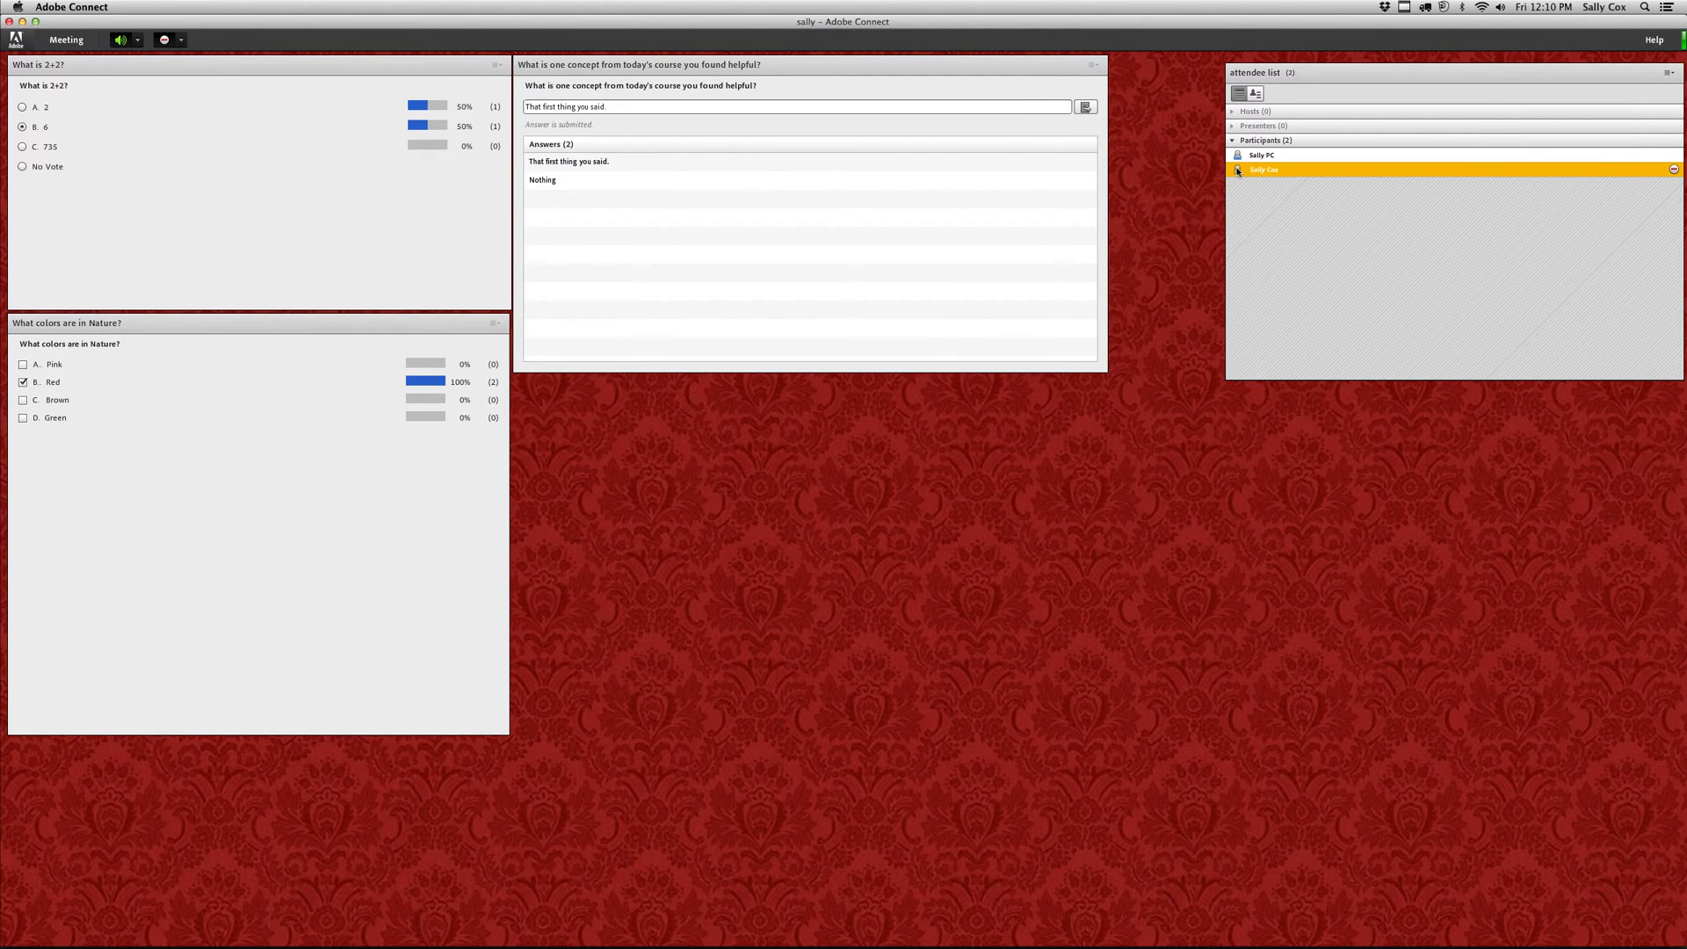
pyautogui.click(565, 161)
pyautogui.moveTo(1293, 172); pyautogui.dragTo(1284, 113)
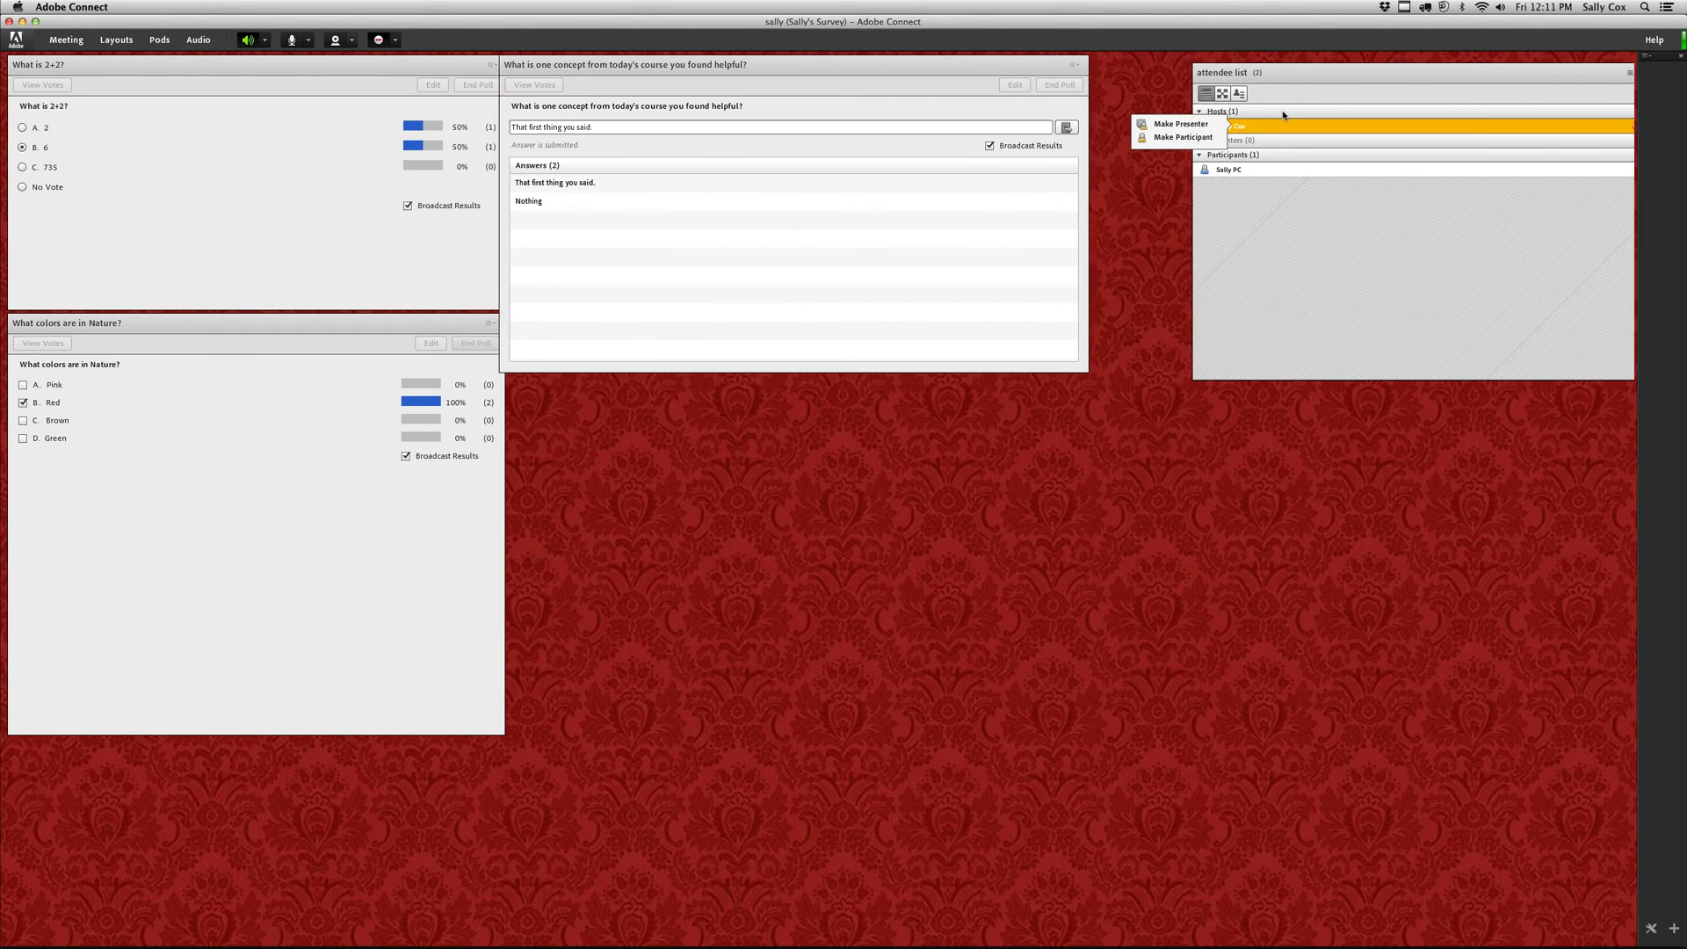